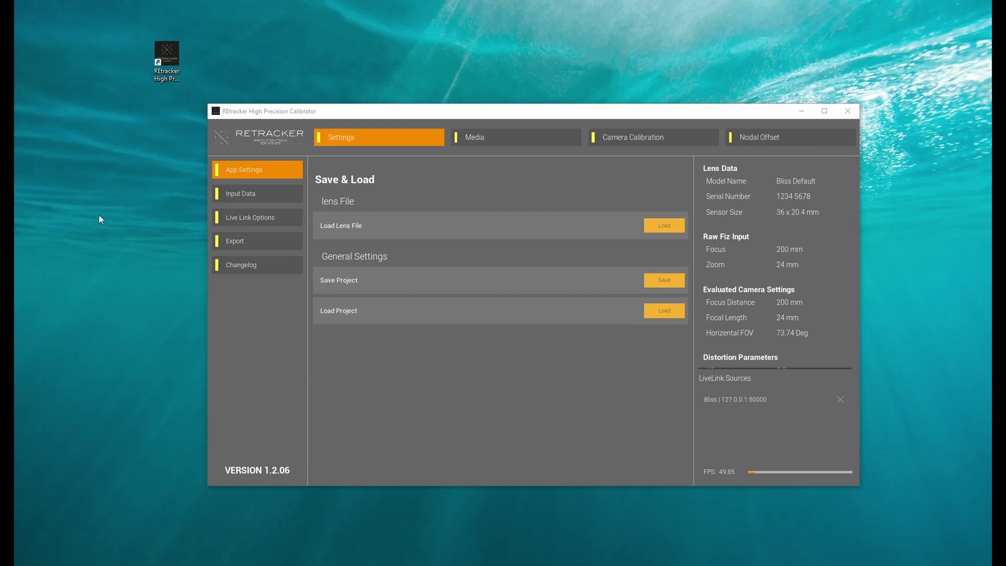
Maximize the REtracker High Precision Calibrator window and set the project framerate in Input Data to 24 Frames (Film)
{"action": "left_click", "coordinate": [166, 57]}
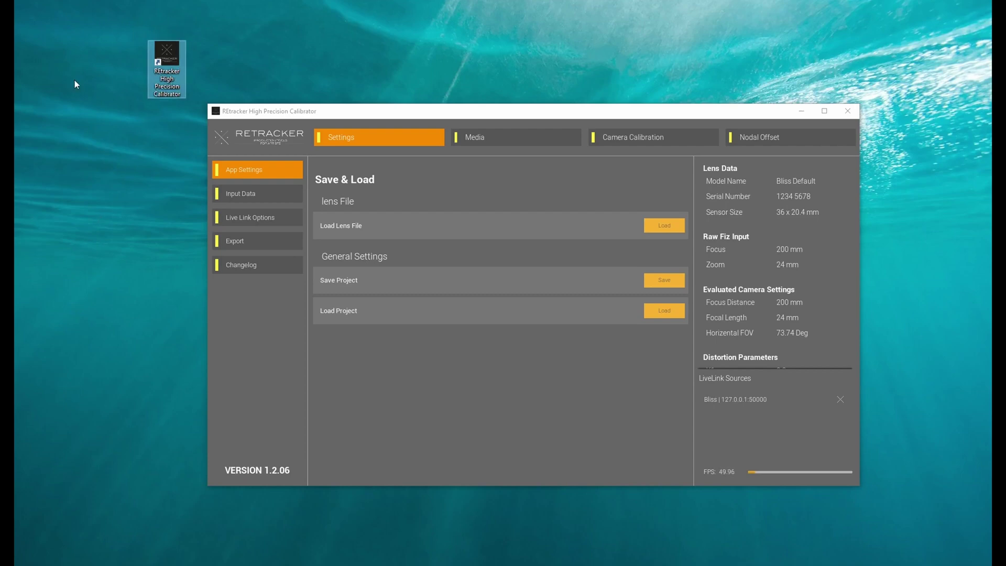
{"action": "double_click", "coordinate": [308, 114]}
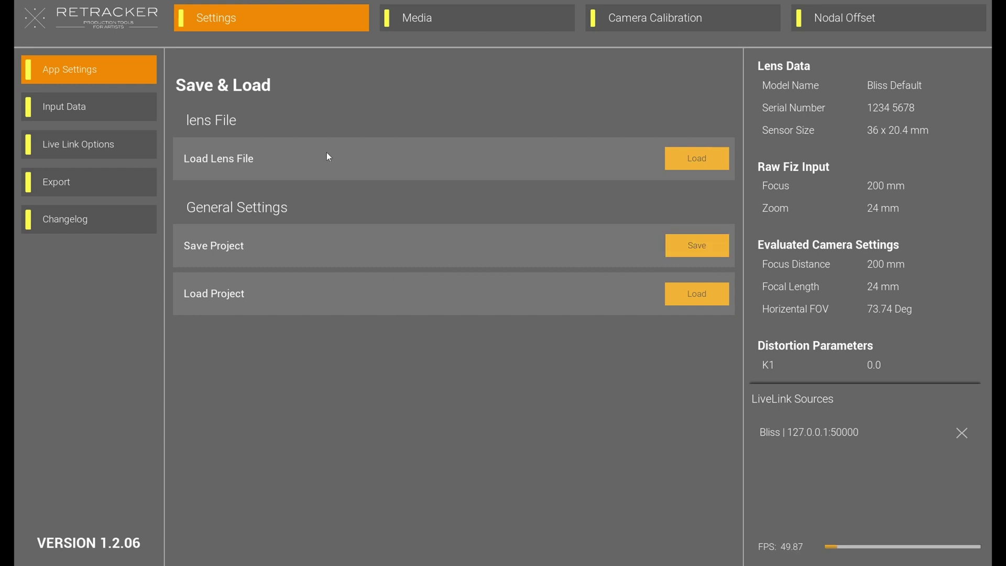
{"action": "left_click", "coordinate": [105, 108]}
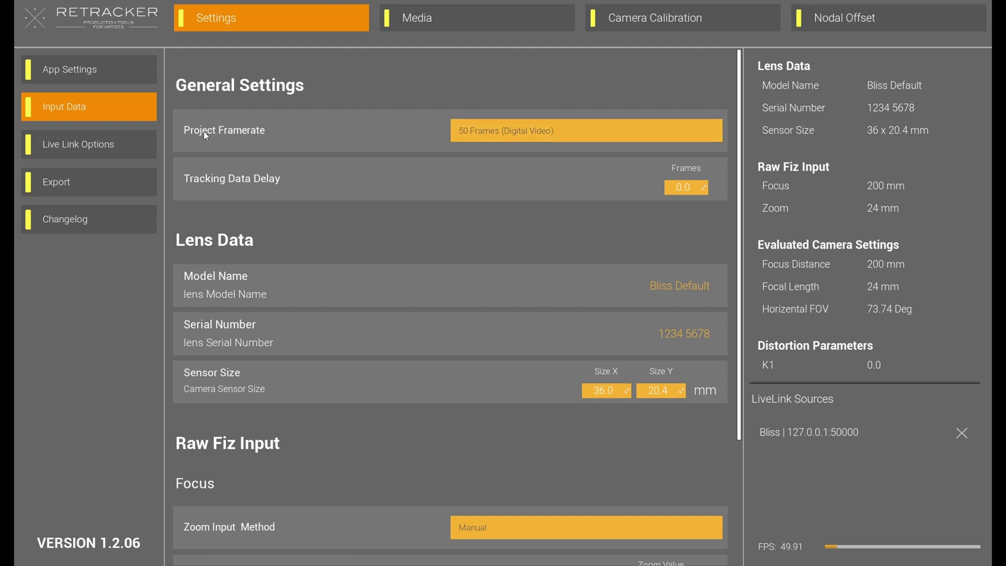
{"action": "left_click", "coordinate": [522, 140]}
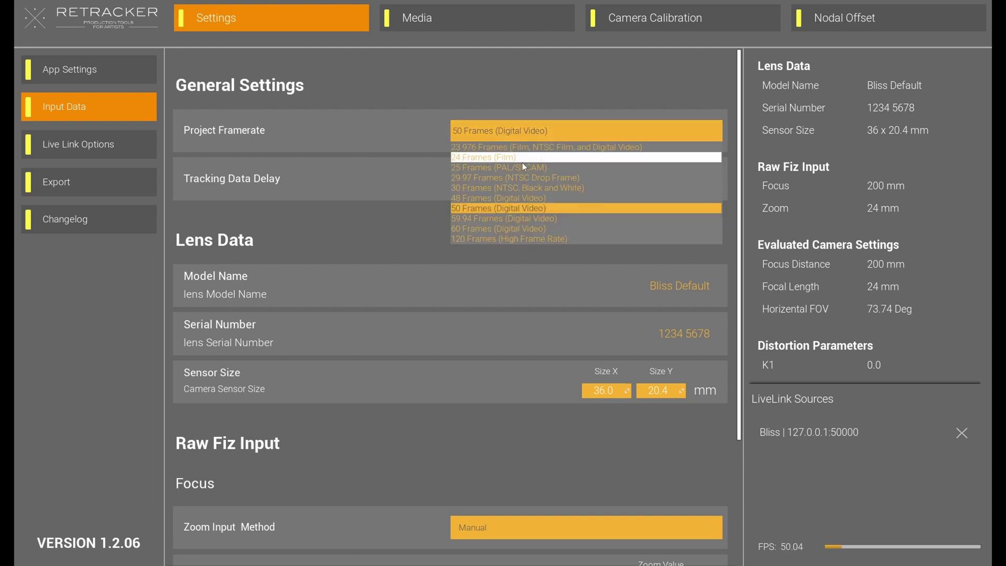
{"action": "left_click", "coordinate": [514, 157]}
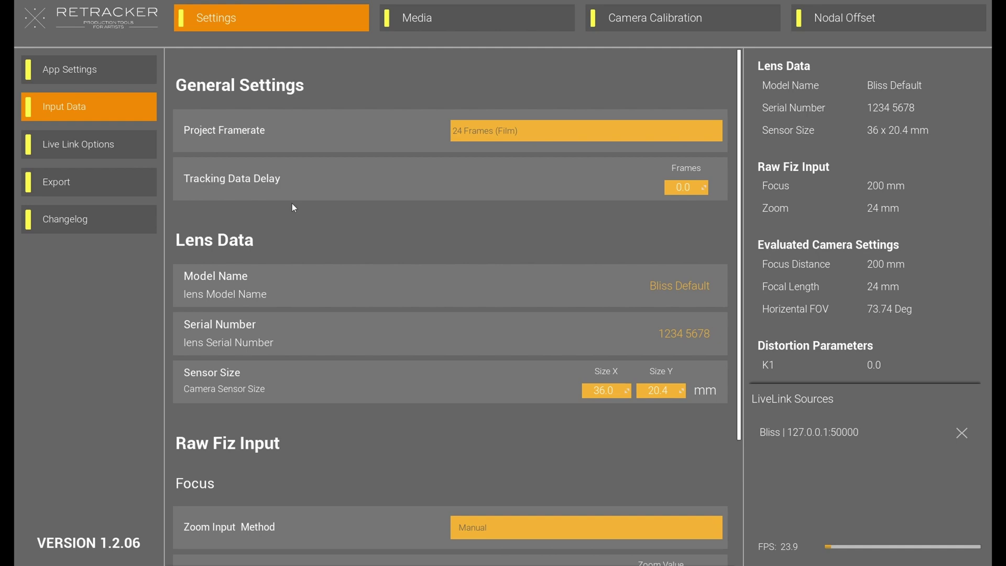
Set the lens model name to DZO 20-55
{"action": "left_click", "coordinate": [643, 277]}
{"action": "left_click_drag", "start_coordinate": [645, 283], "coordinate": [731, 282]}
{"action": "type", "text": "DZO 20-55"}
{"action": "key", "text": "Tab"}
Set the camera sensor size to 25.344 x 14.256 mm
{"action": "key", "text": "Tab"}
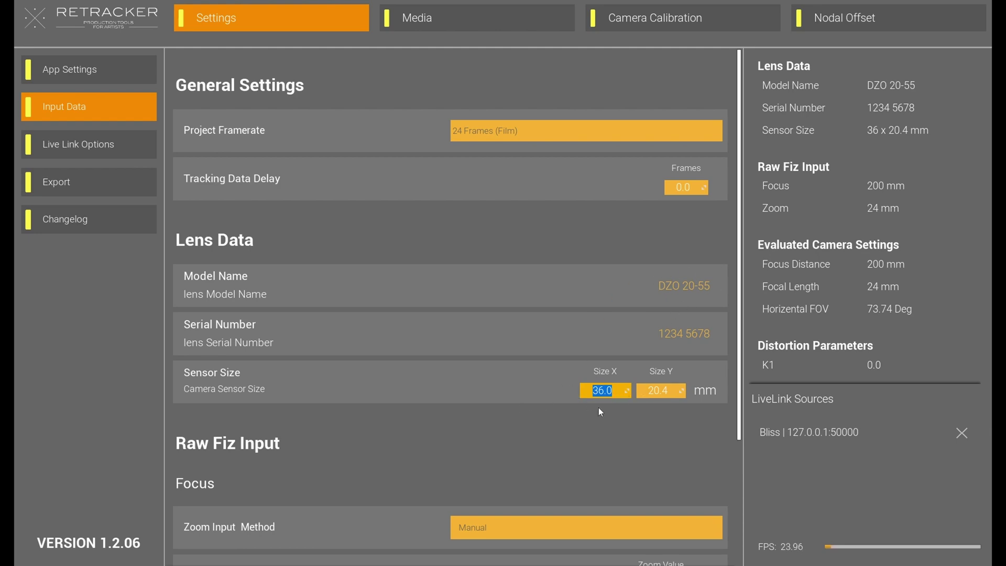
{"action": "type", "text": "25.344"}
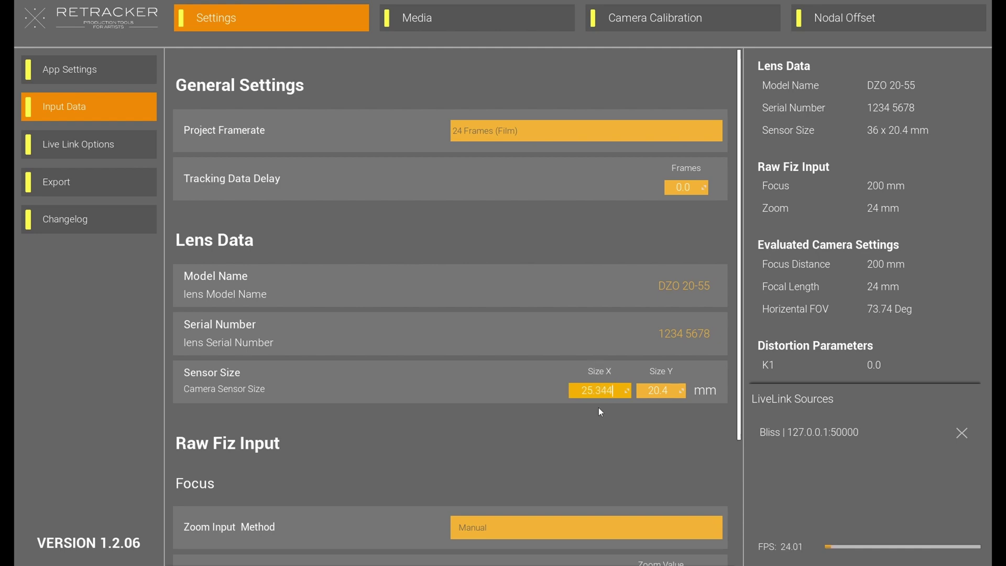
{"action": "key", "text": "Tab"}
{"action": "type", "text": "14.256"}
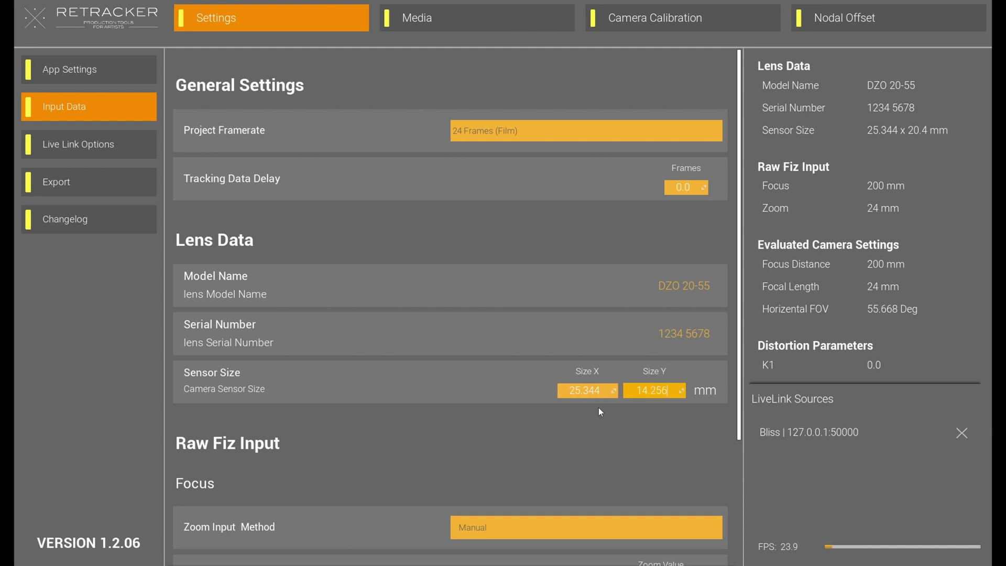
{"action": "key", "text": "Return"}
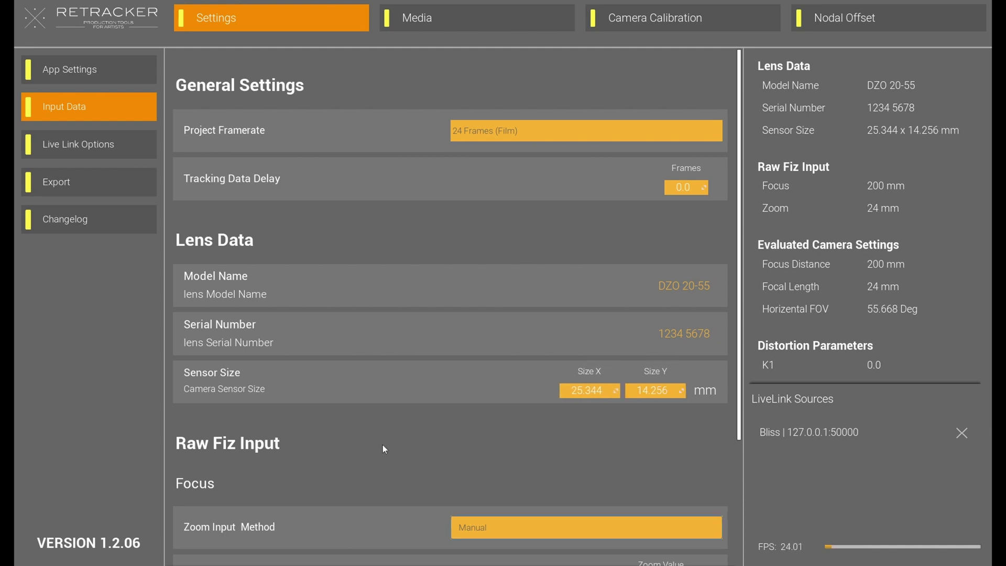
Keep the zoom input method on Manual and set the zoom value to 20 mm
{"action": "scroll", "coordinate": [385, 449], "scroll_direction": "down", "scroll_amount": 3}
{"action": "scroll", "coordinate": [385, 449], "scroll_direction": "down", "scroll_amount": 3}
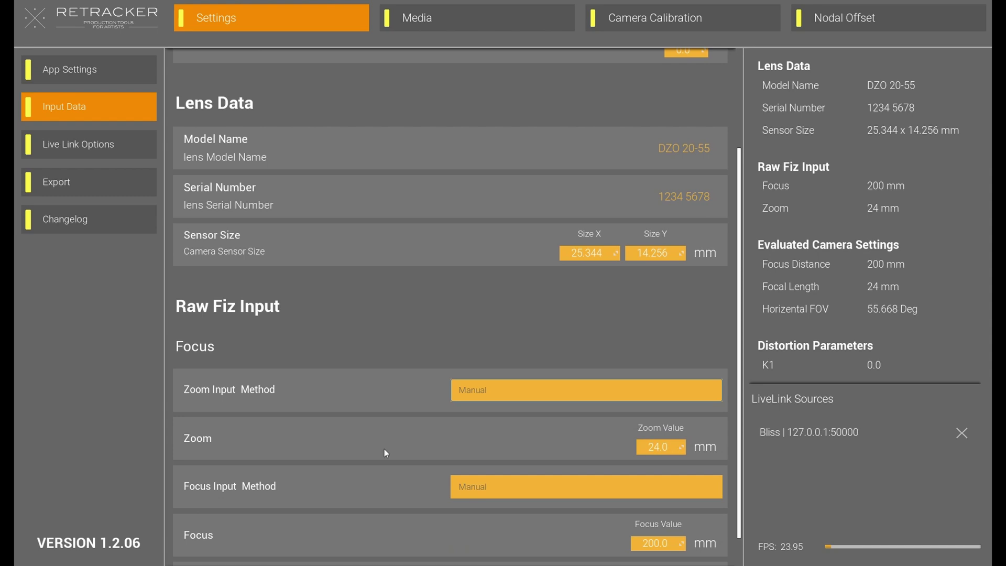
{"action": "scroll", "coordinate": [385, 453], "scroll_direction": "down", "scroll_amount": 1}
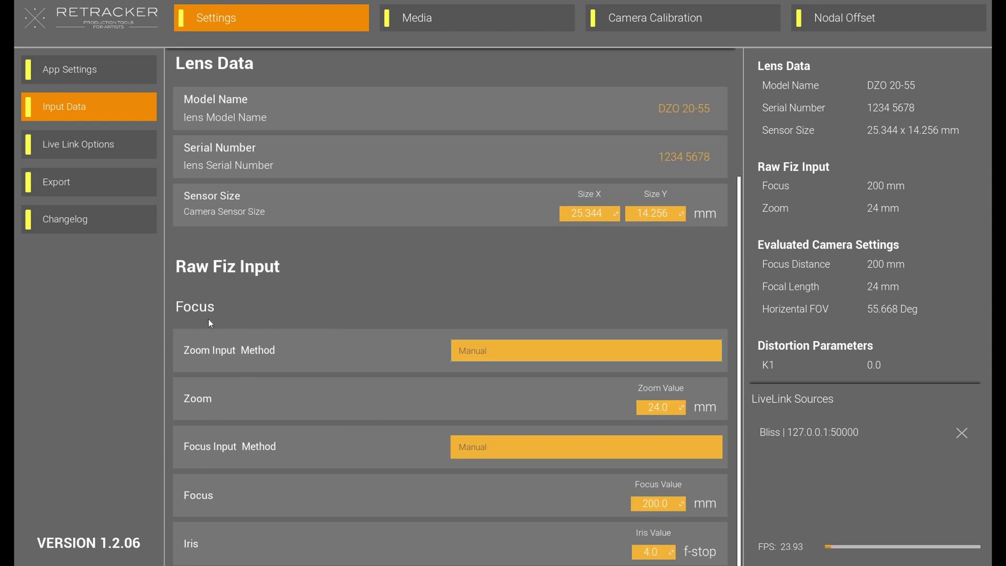
{"action": "left_click", "coordinate": [505, 358]}
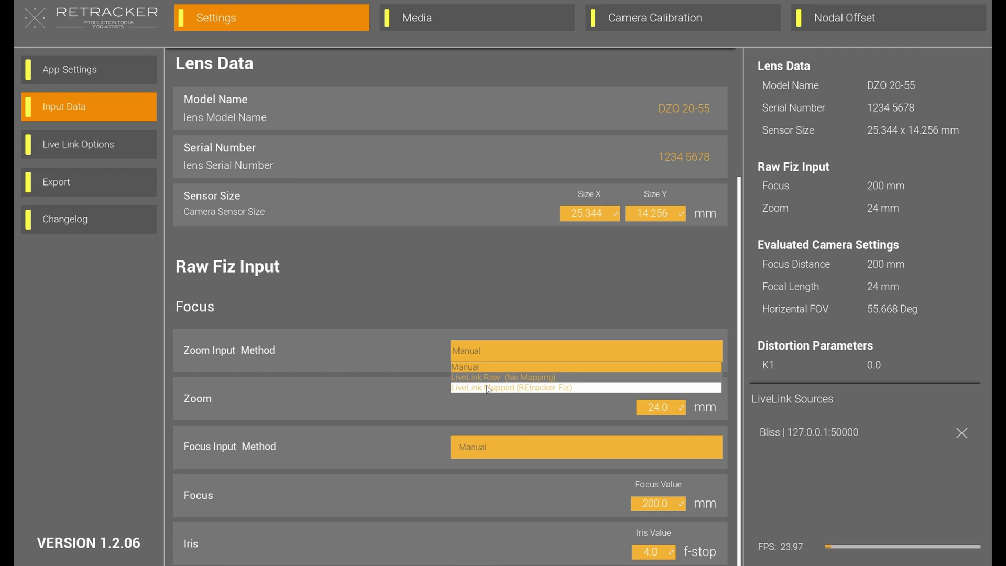
{"action": "left_click", "coordinate": [496, 348]}
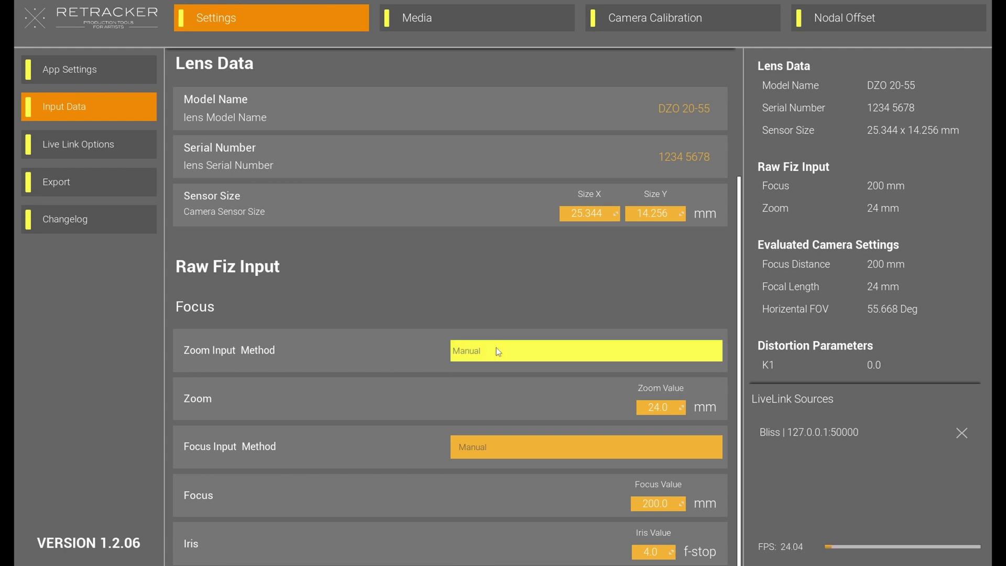
{"action": "left_click", "coordinate": [658, 406]}
{"action": "type", "text": "20"}
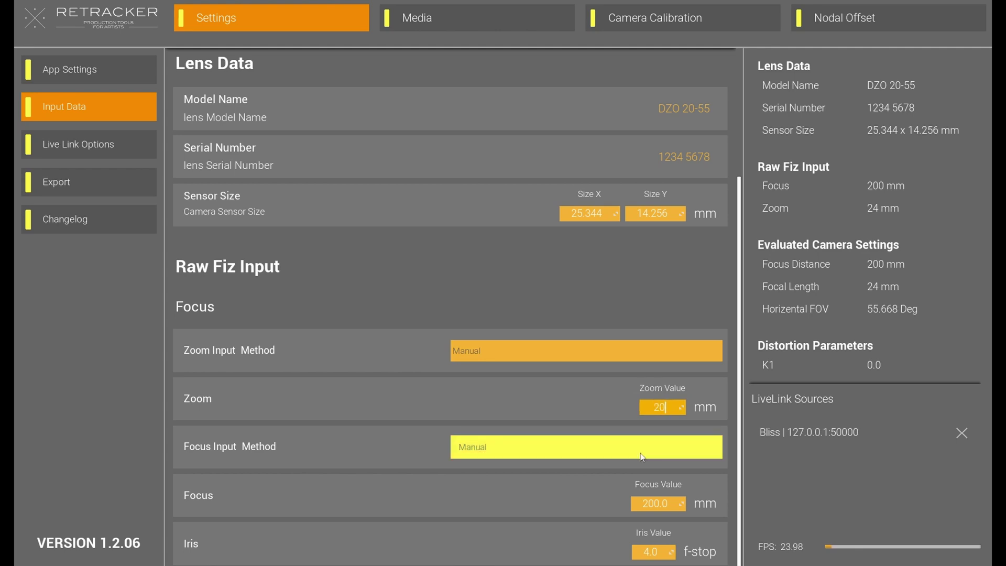
{"action": "key", "text": "Return"}
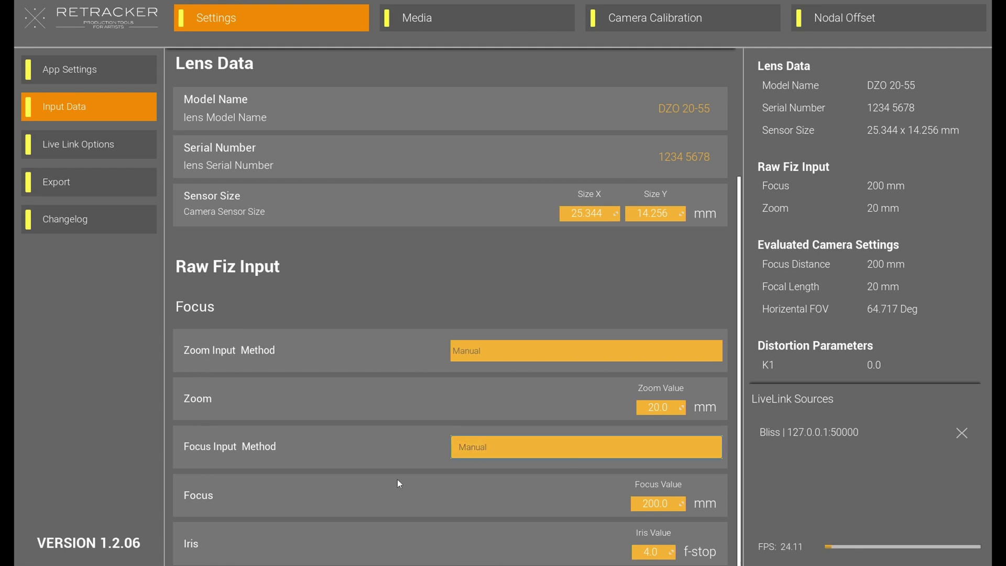
Set the raw focus value to 1600 mm and the iris value to f-stop 5.6
{"action": "left_click", "coordinate": [652, 504]}
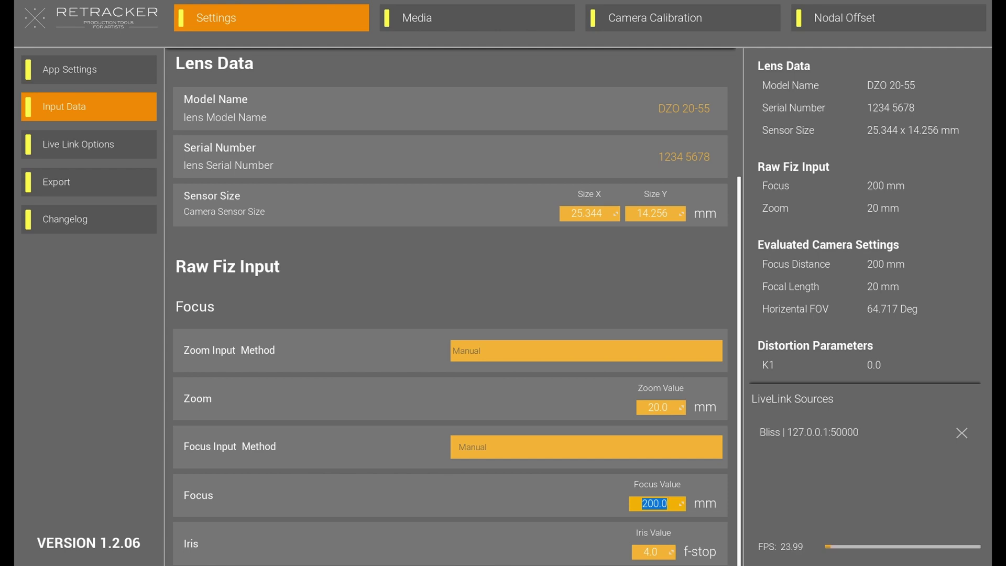
{"action": "type", "text": "1600"}
{"action": "key", "text": "Tab"}
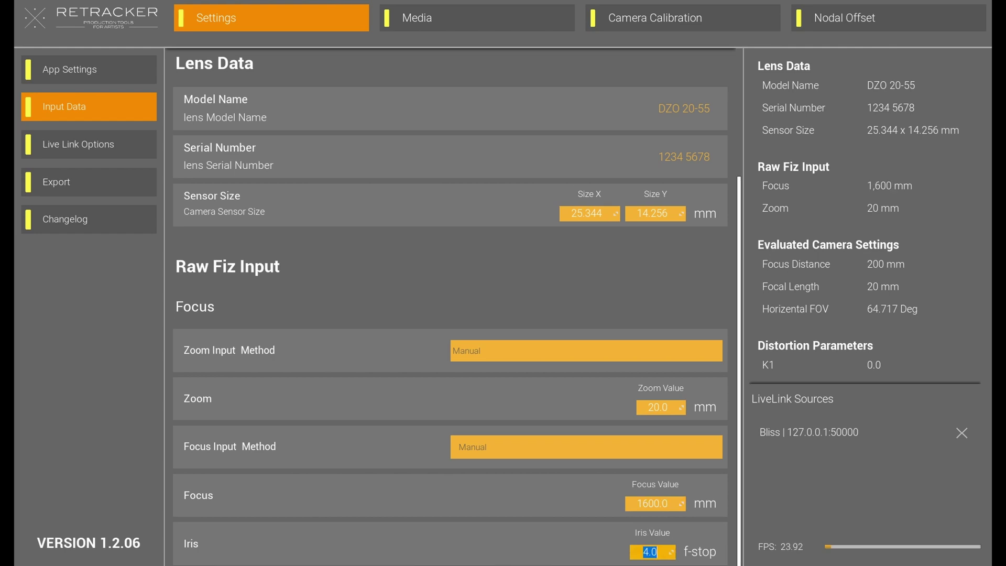
{"action": "type", "text": "5.6"}
Check the Live Link options against the REtracker BLISS settings, and minimize the BLISS console and status windows
{"action": "left_click", "coordinate": [87, 143]}
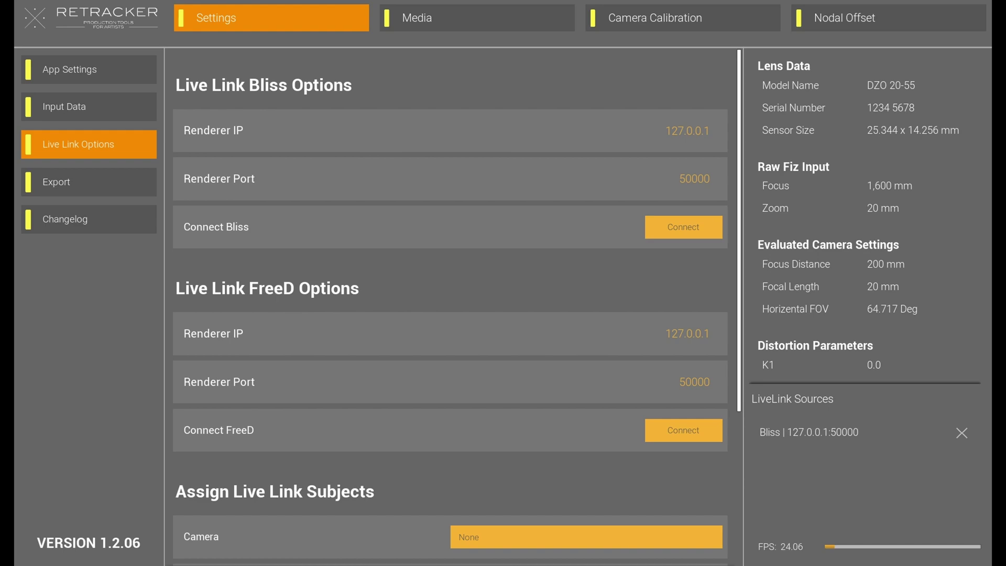
{"action": "left_click", "coordinate": [27, 241]}
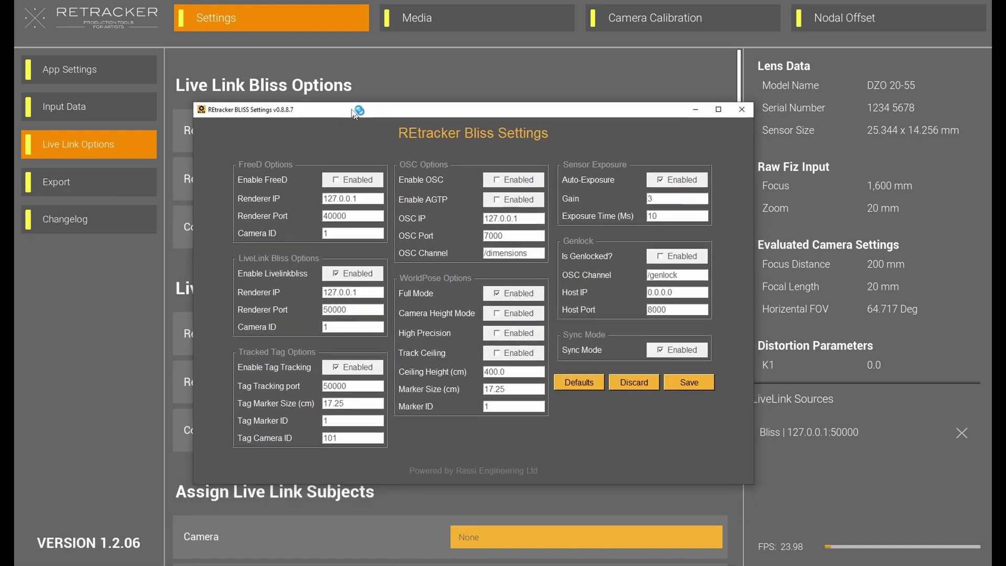
{"action": "left_click_drag", "start_coordinate": [356, 111], "coordinate": [328, 94]}
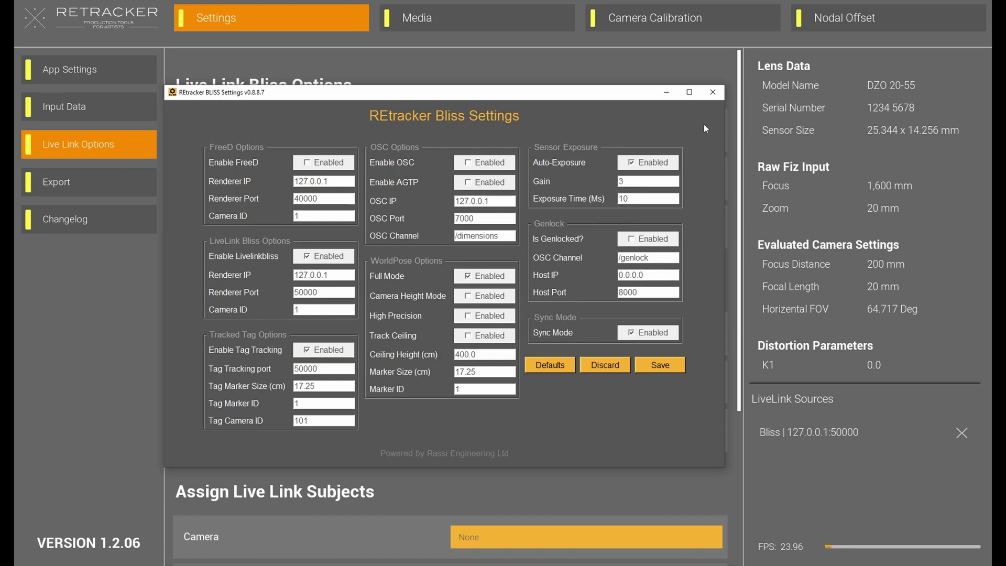
{"action": "left_click", "coordinate": [712, 92]}
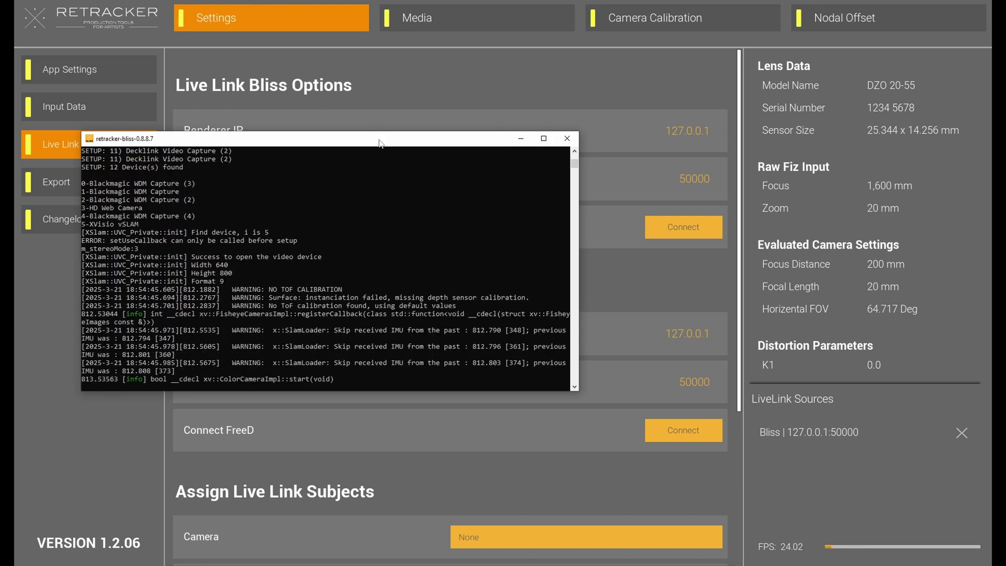
{"action": "left_click", "coordinate": [521, 138]}
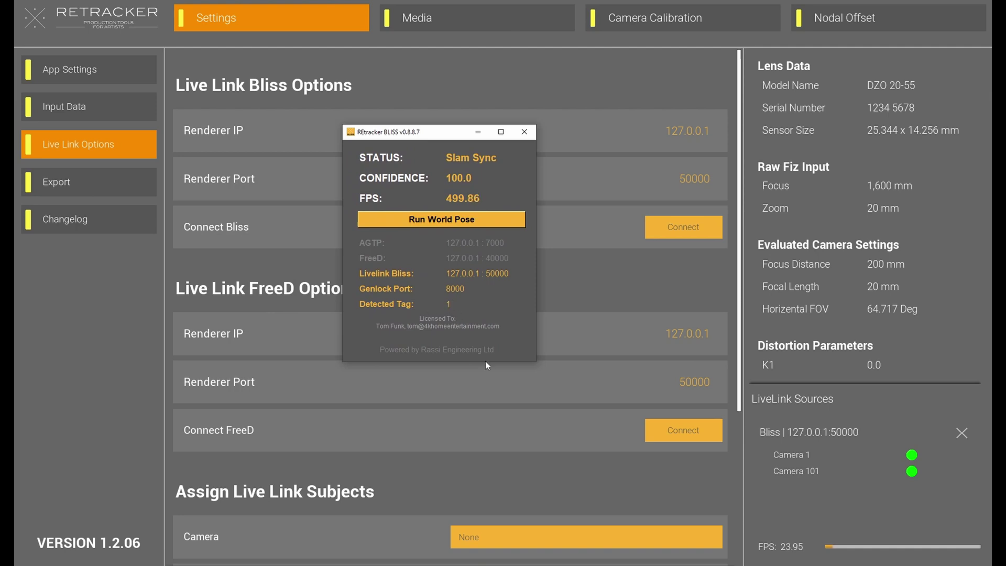
{"action": "left_click", "coordinate": [478, 132]}
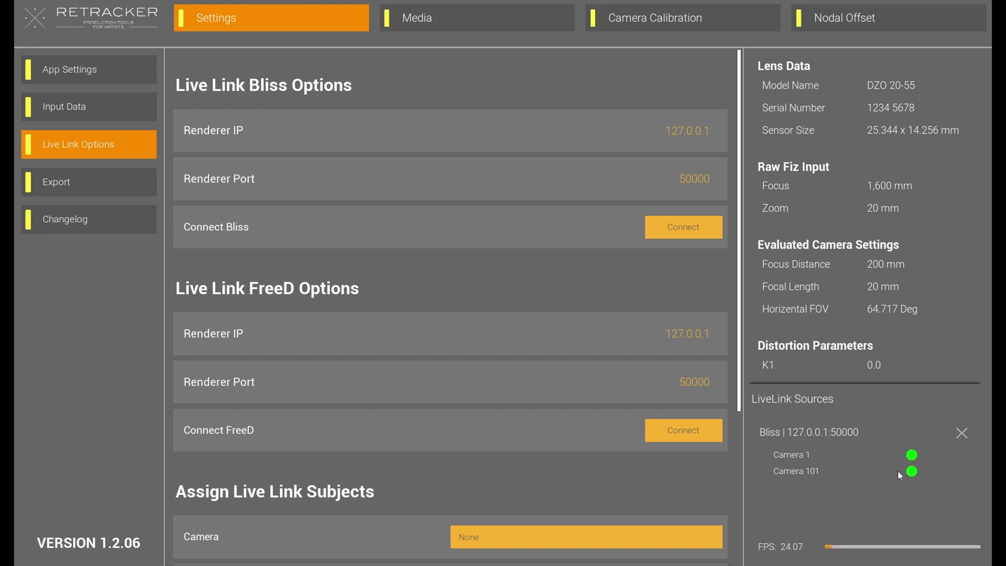
Assign the Live Link subjects Bliss::Camera 1 to Camera and Bliss::Camera 101 to April Tag
{"action": "scroll", "coordinate": [511, 359], "scroll_direction": "down", "scroll_amount": 1}
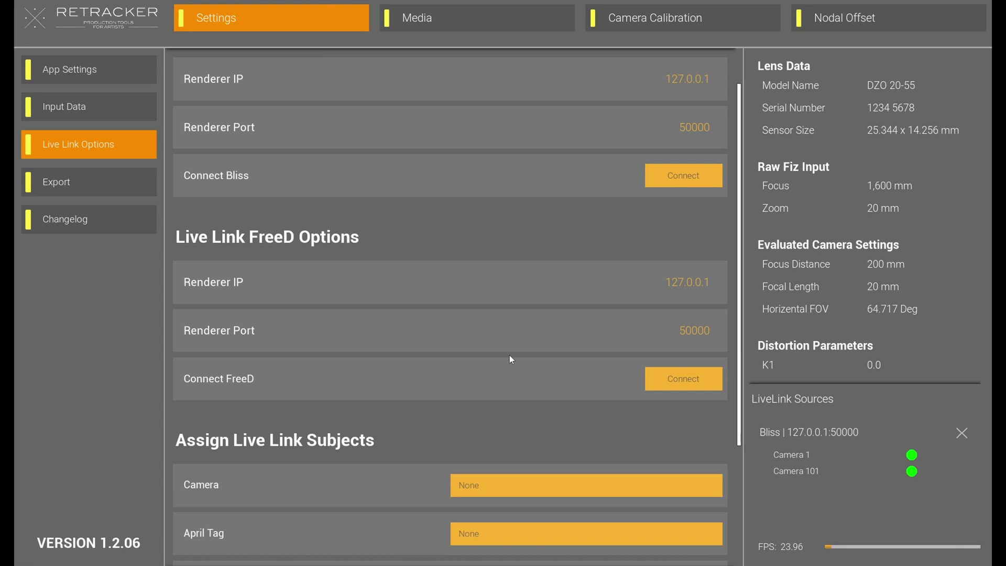
{"action": "scroll", "coordinate": [510, 356], "scroll_direction": "up", "scroll_amount": 1}
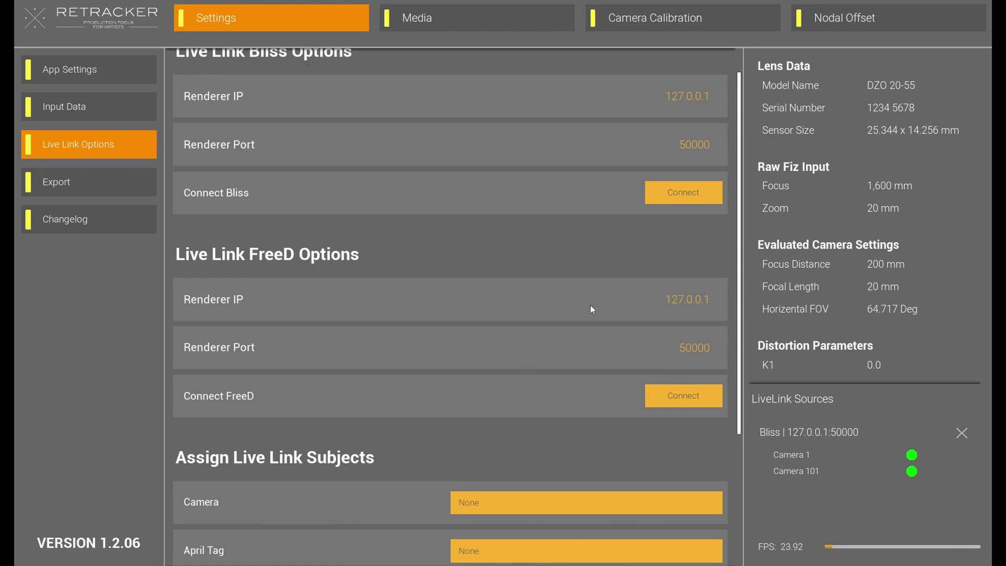
{"action": "scroll", "coordinate": [591, 306], "scroll_direction": "down", "scroll_amount": 2}
{"action": "scroll", "coordinate": [591, 309], "scroll_direction": "down", "scroll_amount": 2}
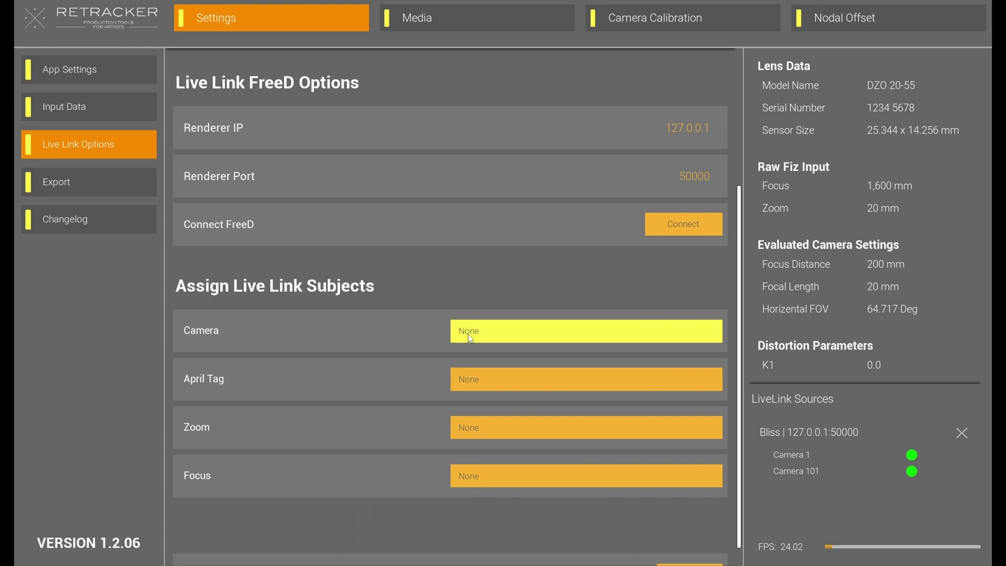
{"action": "left_click", "coordinate": [485, 336]}
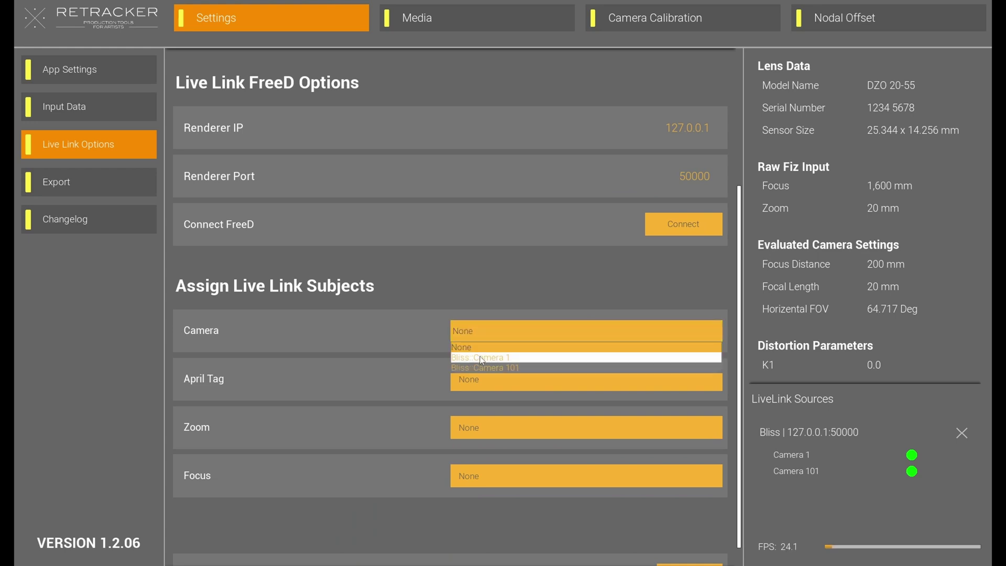
{"action": "left_click", "coordinate": [479, 356]}
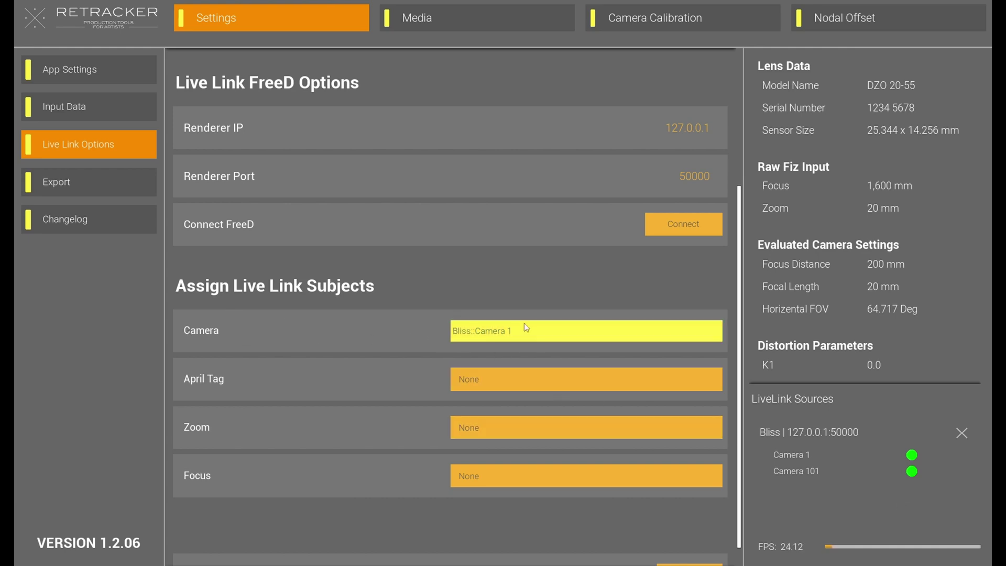
{"action": "left_click", "coordinate": [485, 379]}
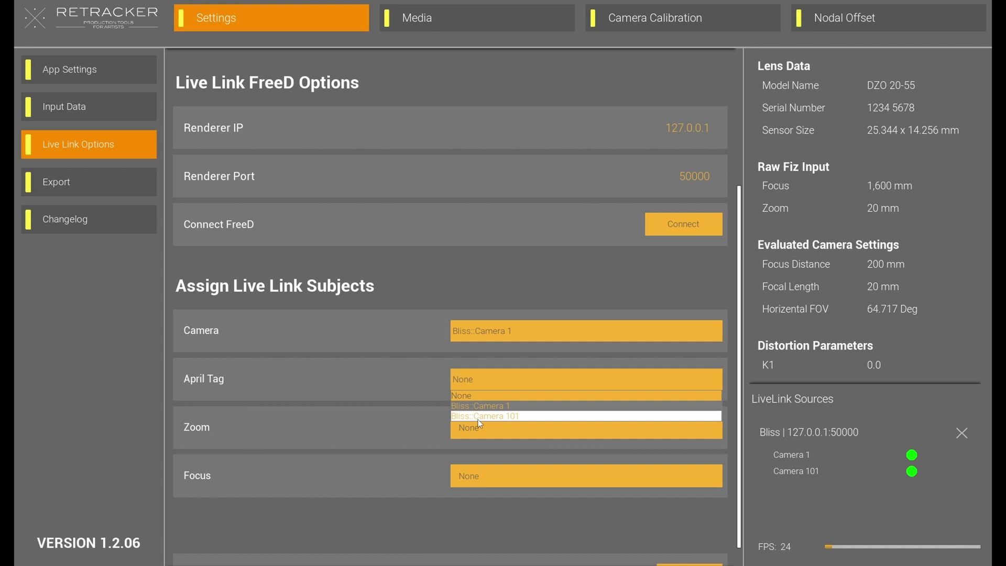
{"action": "left_click", "coordinate": [484, 416]}
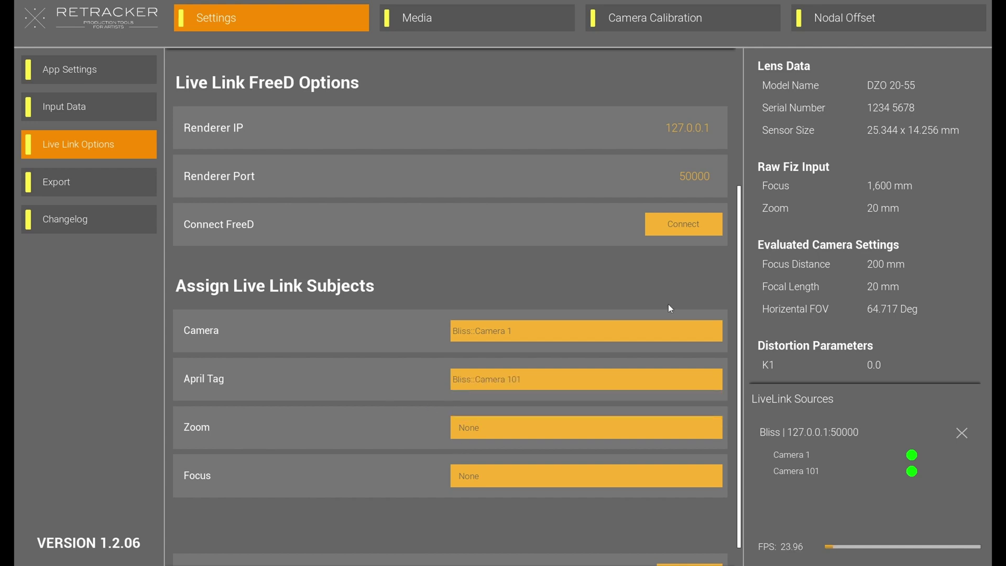
{"action": "scroll", "coordinate": [454, 341], "scroll_direction": "up", "scroll_amount": 2}
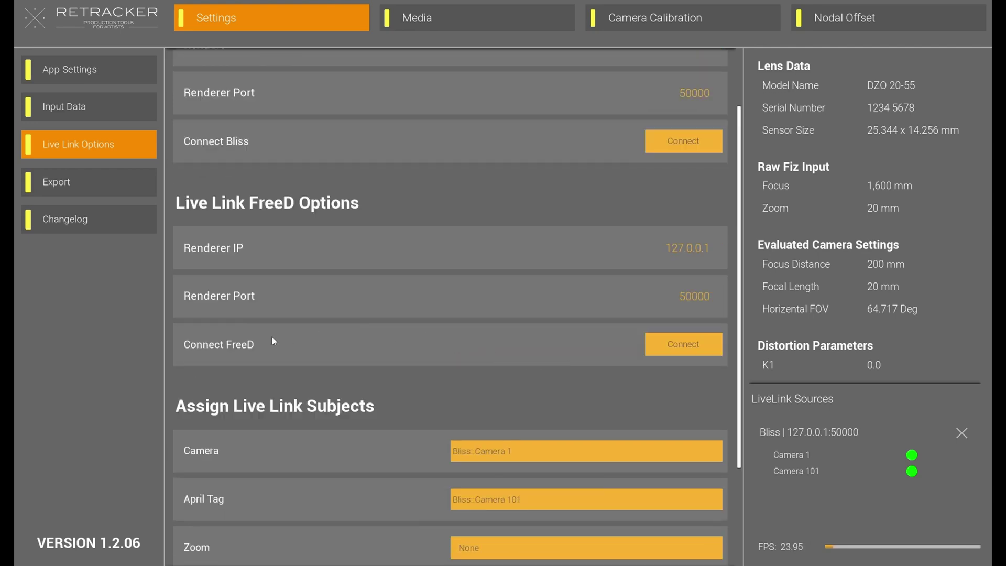
Open the Media page and review the available SDI inputs and media source types, keeping SDI Source with BM_8K_01
{"action": "left_click", "coordinate": [447, 15]}
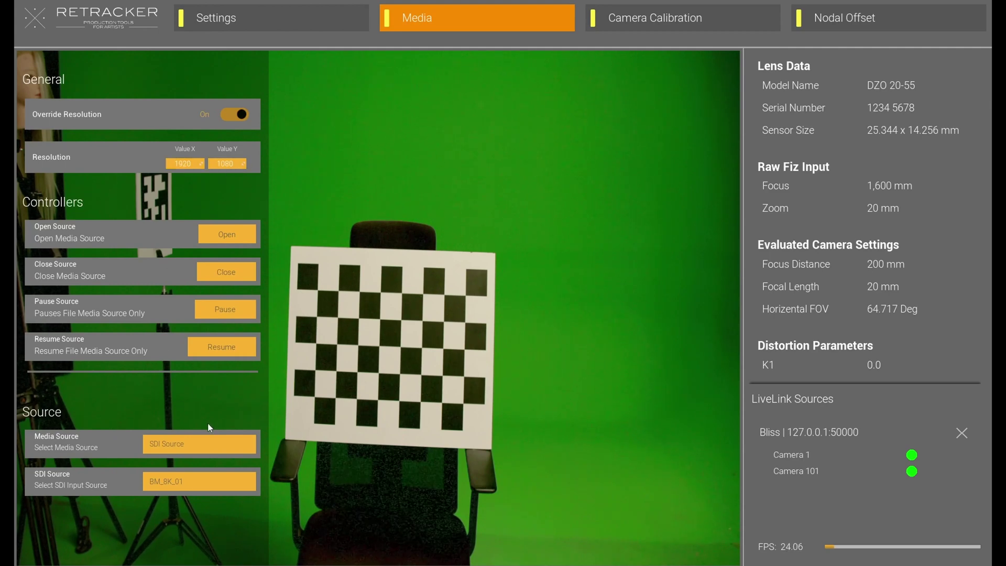
{"action": "left_click", "coordinate": [173, 483]}
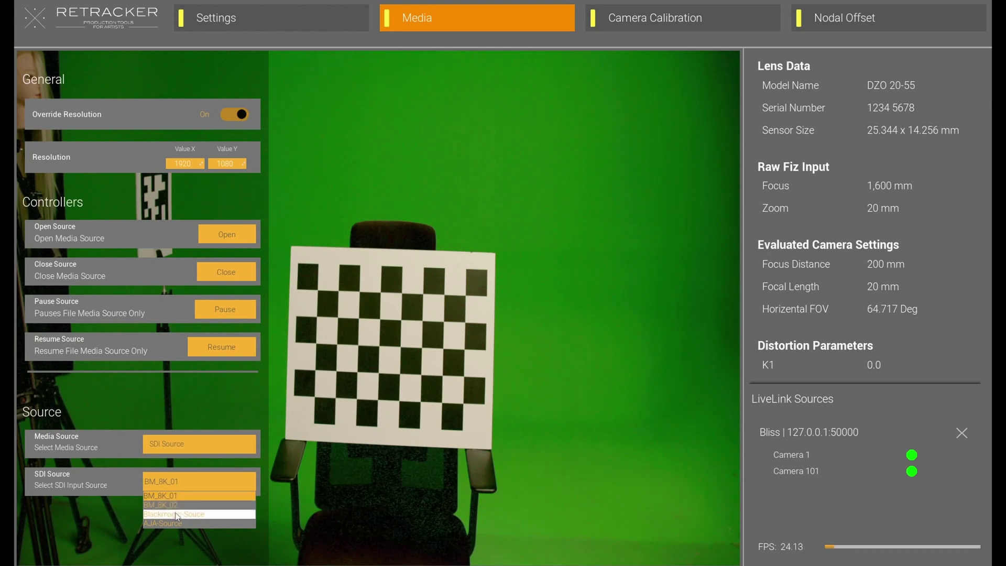
{"action": "left_click", "coordinate": [183, 443]}
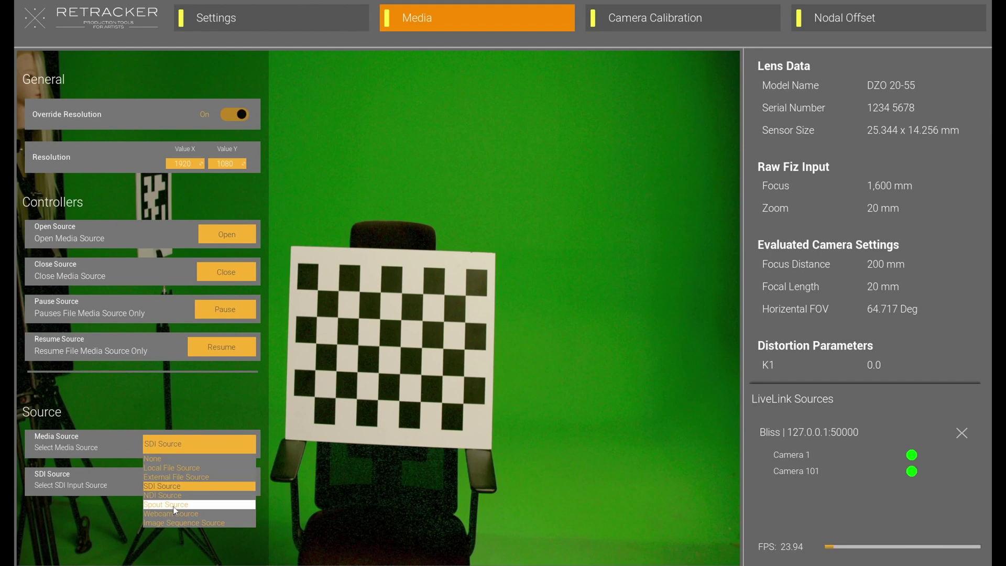
{"action": "left_click", "coordinate": [174, 424]}
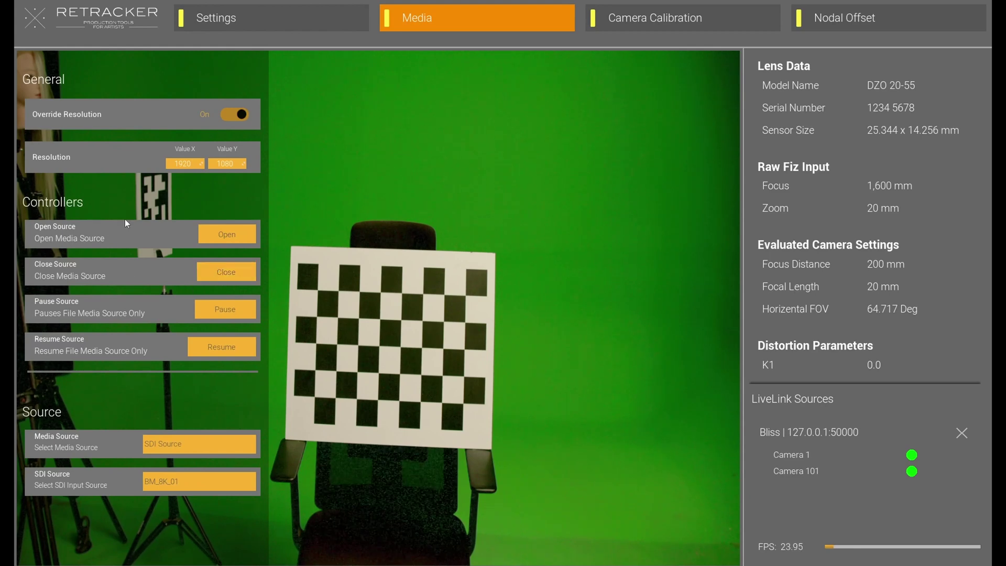
Open the Camera Calibration page and enable the coverage map
{"action": "left_click", "coordinate": [655, 15]}
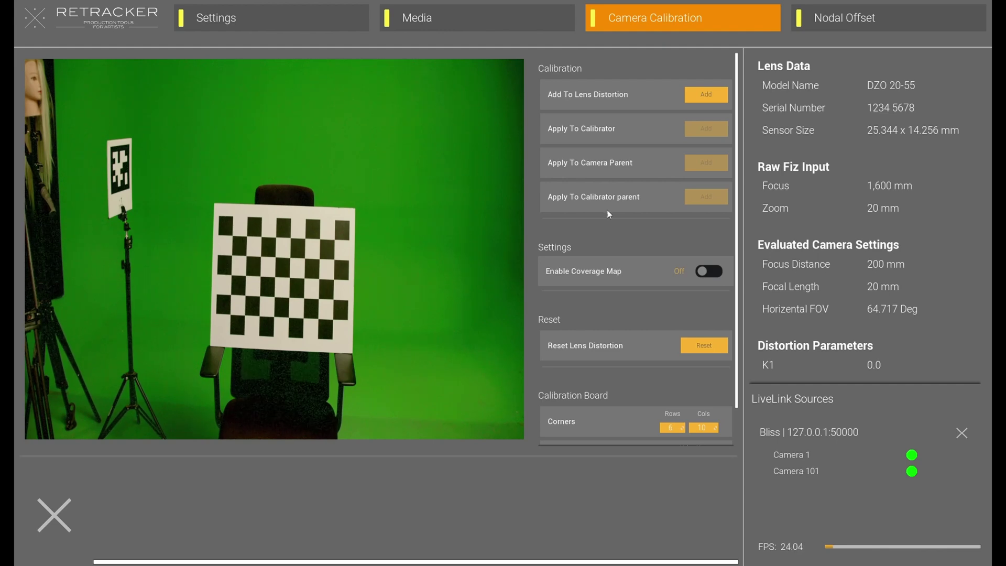
{"action": "scroll", "coordinate": [655, 318], "scroll_direction": "down", "scroll_amount": 1}
{"action": "scroll", "coordinate": [655, 318], "scroll_direction": "up", "scroll_amount": 1}
{"action": "scroll", "coordinate": [619, 277], "scroll_direction": "down", "scroll_amount": 2}
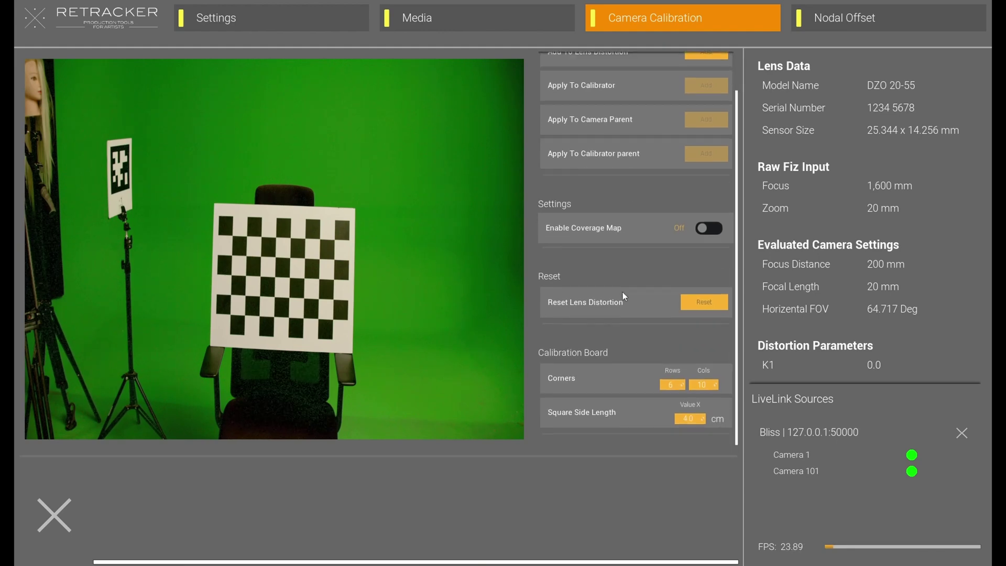
{"action": "left_click", "coordinate": [710, 231]}
Set the calibration board corners to 5 rows and 8 columns, and the square side length to 6.25 cm
{"action": "left_click", "coordinate": [701, 385]}
{"action": "type", "text": "8"}
{"action": "key", "text": "Return"}
{"action": "key", "text": "shift+Tab"}
{"action": "type", "text": "5"}
{"action": "key", "text": "Tab"}
{"action": "key", "text": "Tab"}
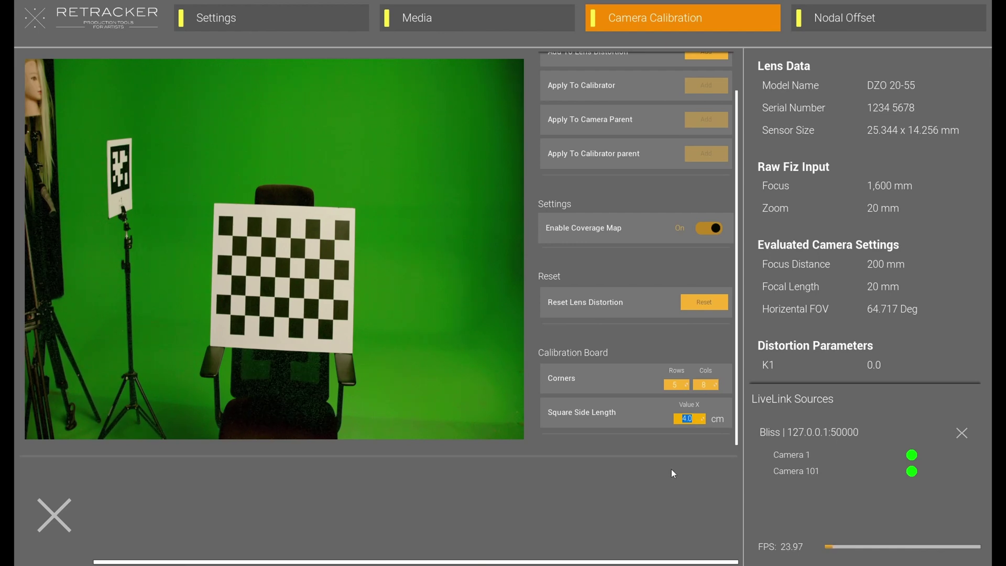
{"action": "type", "text": "6.25"}
{"action": "key", "text": "Tab"}
Capture images of the checkerboard from different camera angles until the coverage map fills the frame
{"action": "scroll", "coordinate": [611, 370], "scroll_direction": "up", "scroll_amount": 2}
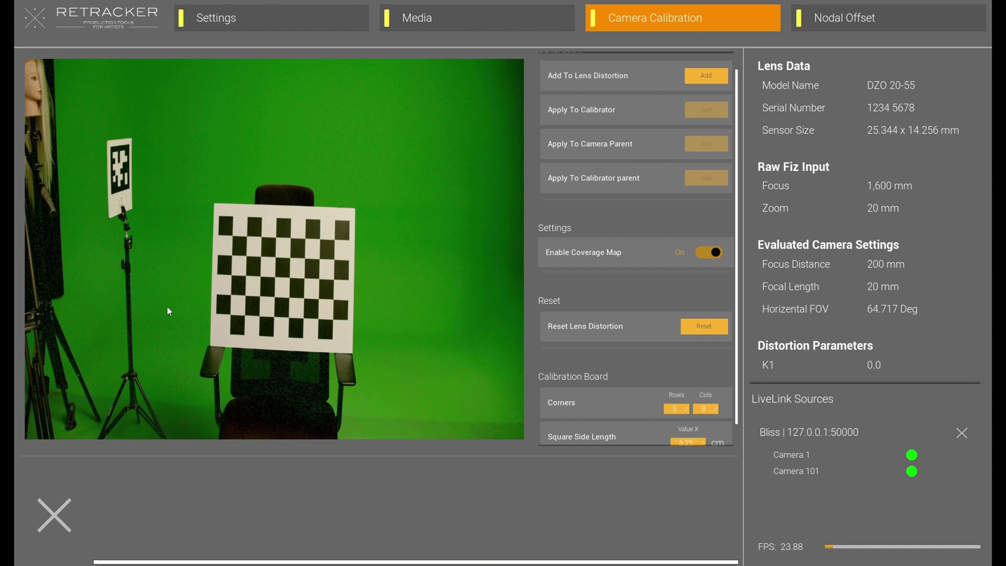
{"action": "left_click", "coordinate": [293, 307]}
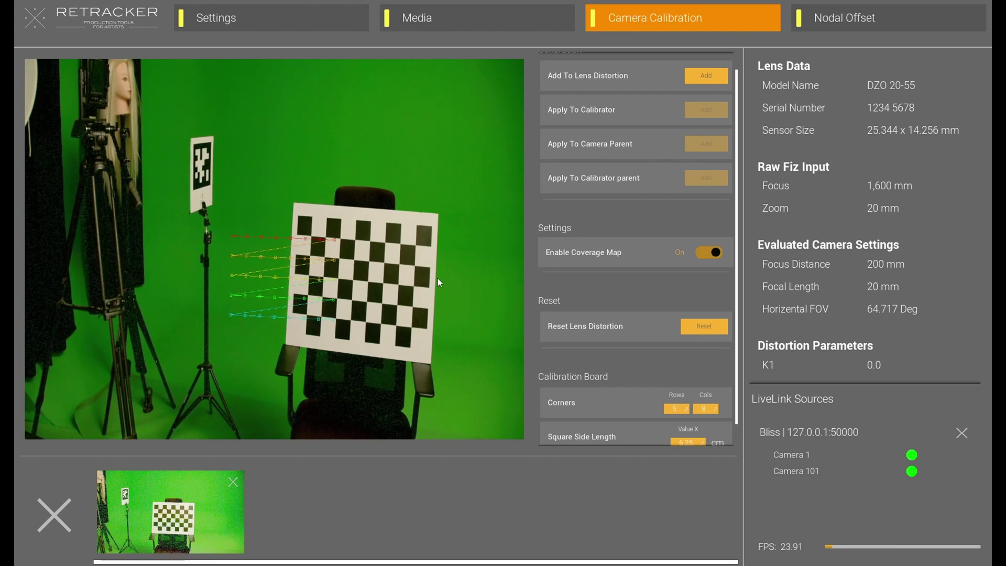
{"action": "left_click", "coordinate": [438, 278]}
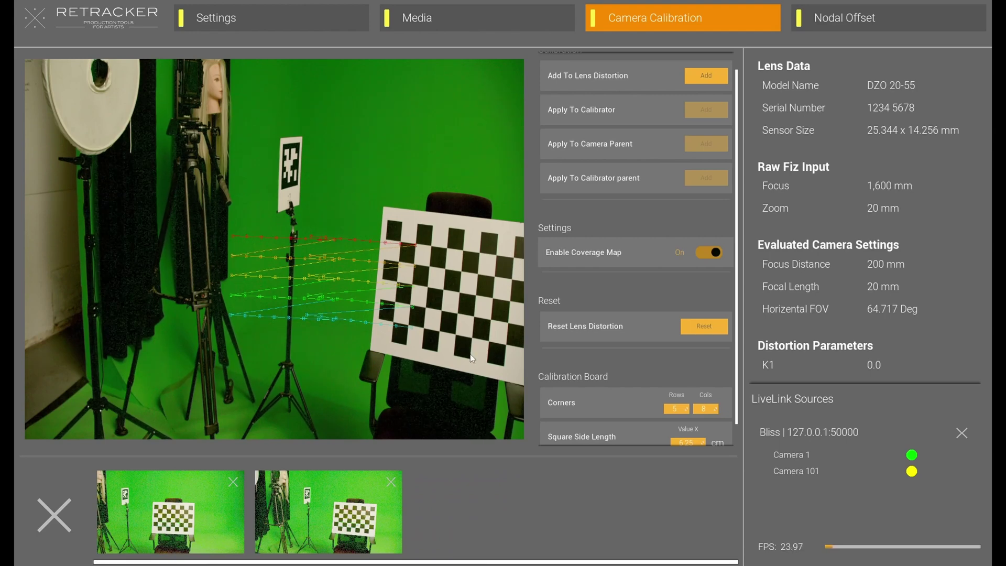
{"action": "left_click", "coordinate": [269, 374]}
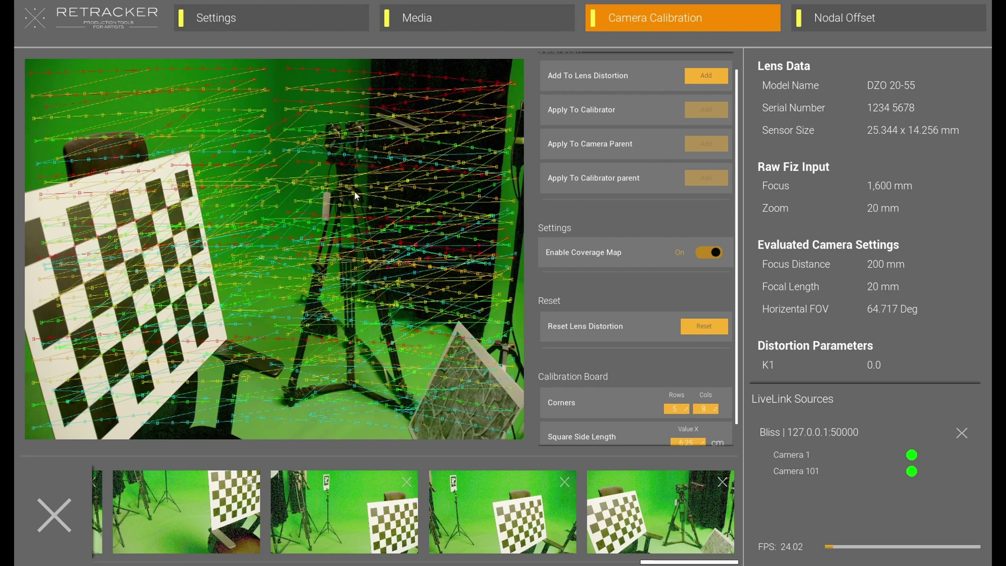
Add the checkerboard captures to the lens distortion, and review the evaluated camera settings, distortion parameters and camera intrinsics
{"action": "scroll", "coordinate": [643, 321], "scroll_direction": "up", "scroll_amount": 1}
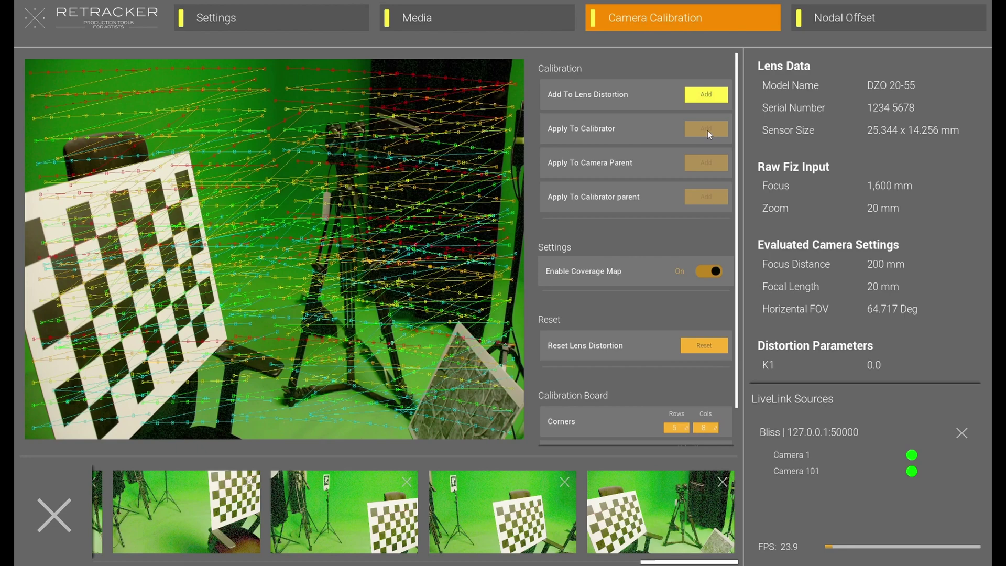
{"action": "scroll", "coordinate": [816, 279], "scroll_direction": "down", "scroll_amount": 5}
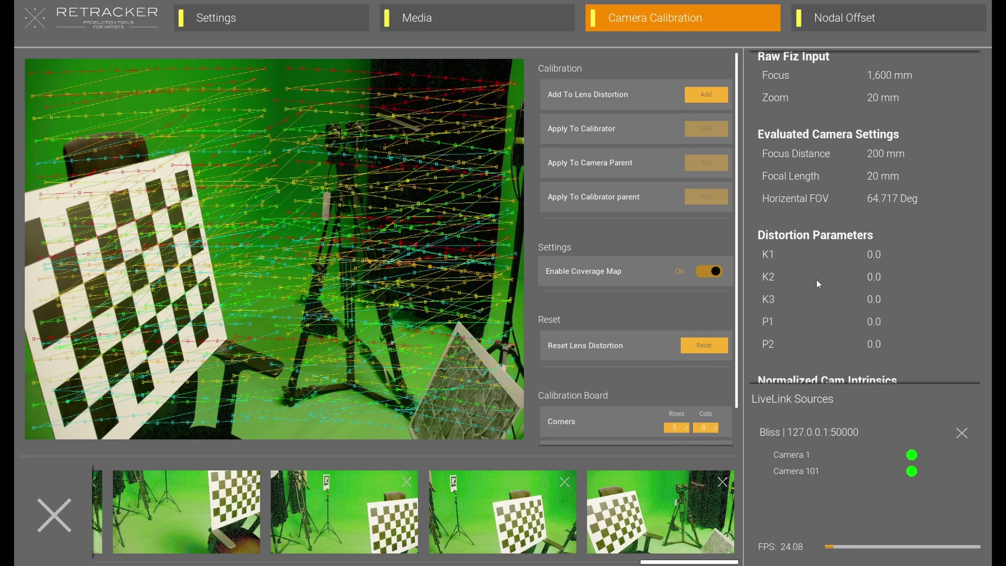
{"action": "scroll", "coordinate": [816, 279], "scroll_direction": "down", "scroll_amount": 1}
{"action": "left_click", "coordinate": [710, 96]}
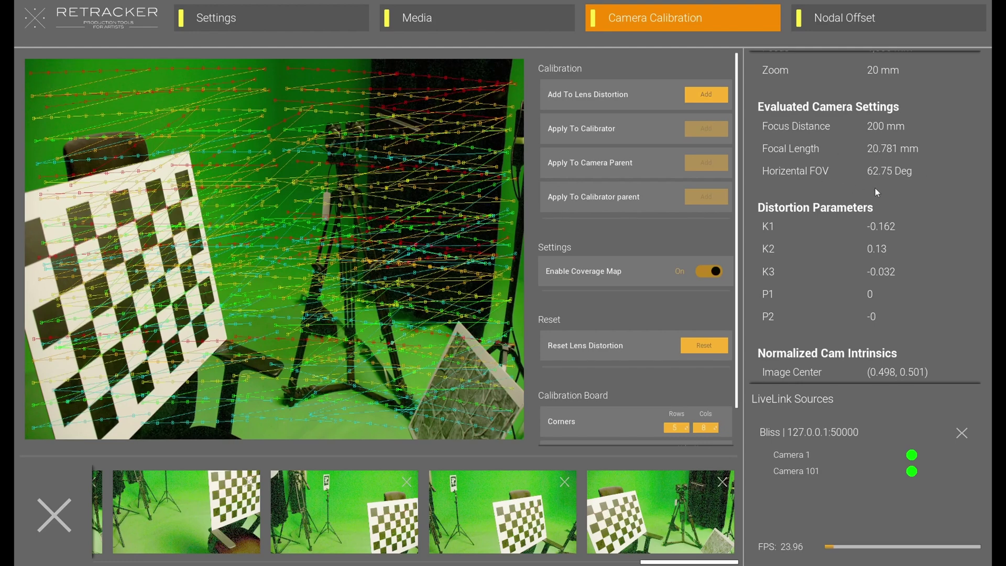
{"action": "scroll", "coordinate": [867, 203], "scroll_direction": "up", "scroll_amount": 3}
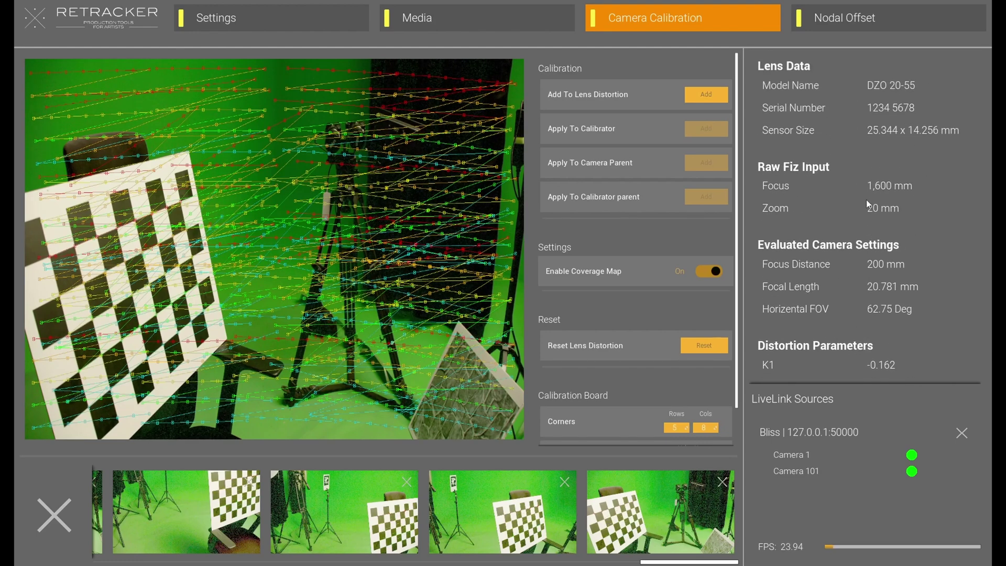
{"action": "scroll", "coordinate": [847, 216], "scroll_direction": "down", "scroll_amount": 5}
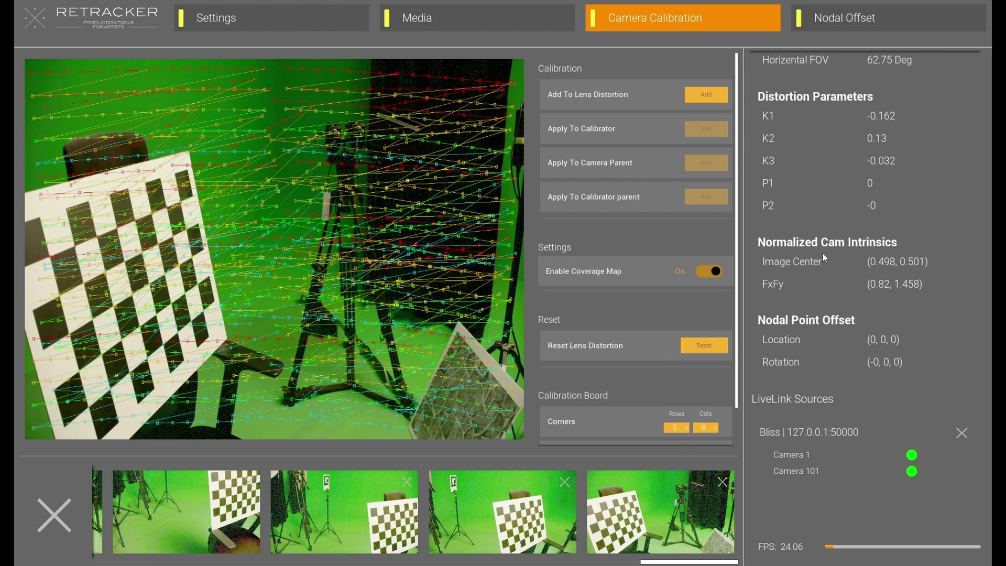
{"action": "scroll", "coordinate": [574, 263], "scroll_direction": "down", "scroll_amount": 2}
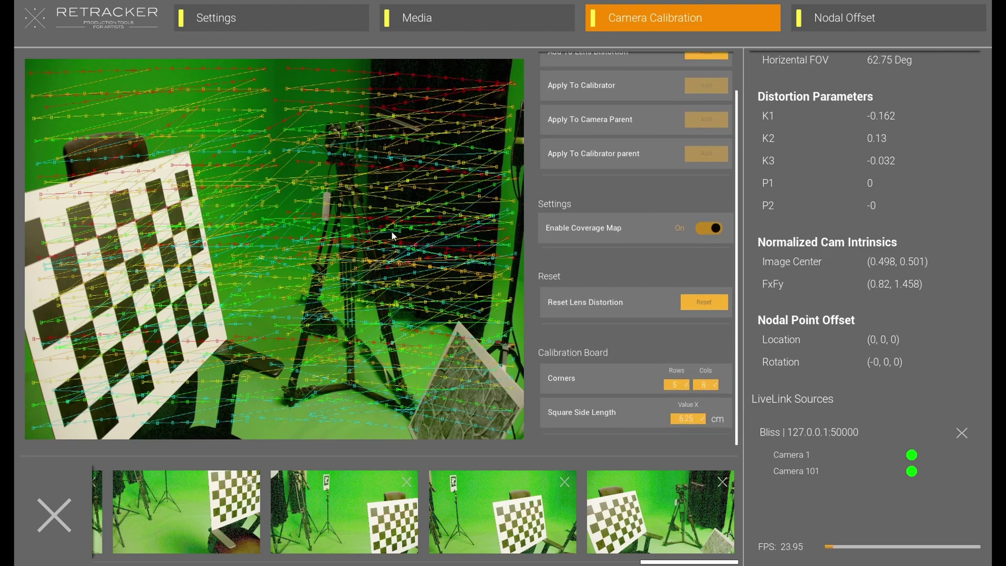
Open the Nodal Offset page and review the available tag dictionaries, keeping APRILTAG_36h11 for the Aruco tag
{"action": "left_click", "coordinate": [831, 20]}
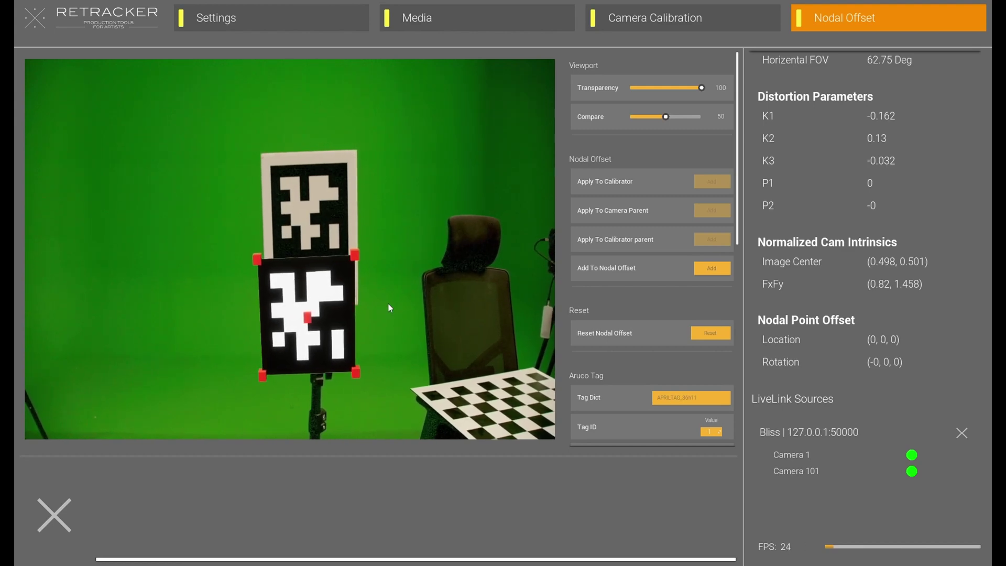
{"action": "scroll", "coordinate": [611, 347], "scroll_direction": "down", "scroll_amount": 3}
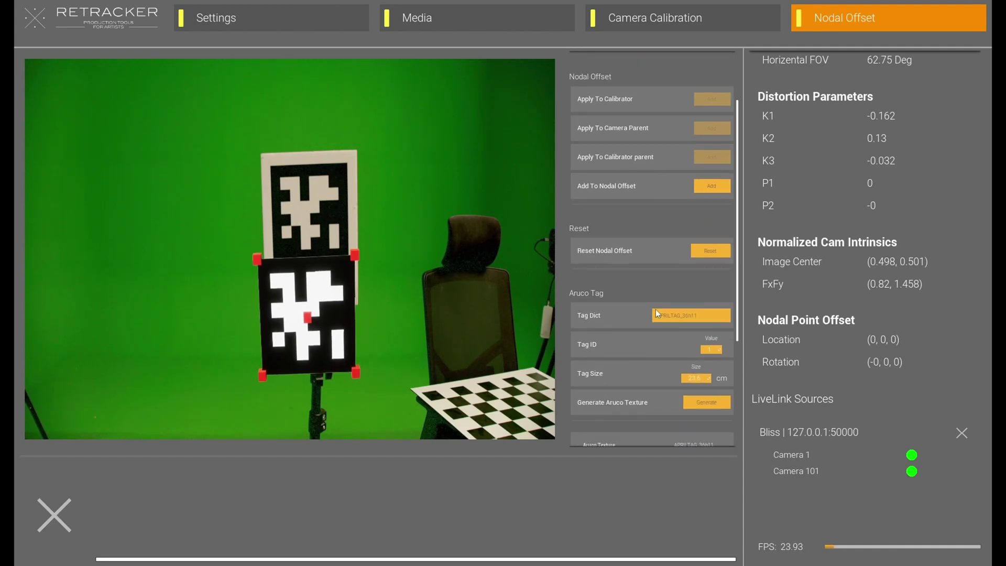
{"action": "scroll", "coordinate": [615, 343], "scroll_direction": "up", "scroll_amount": 3}
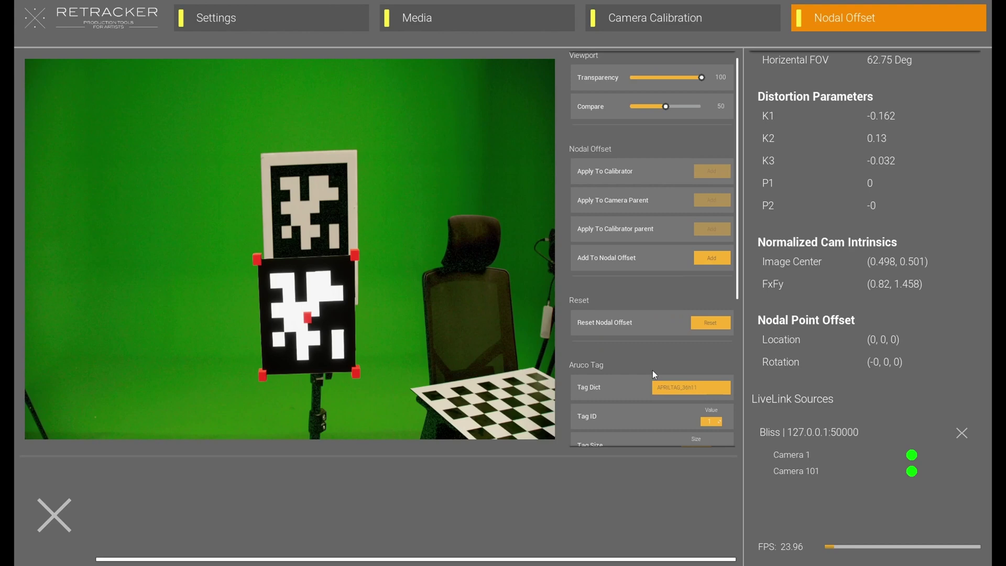
{"action": "scroll", "coordinate": [652, 370], "scroll_direction": "down", "scroll_amount": 2}
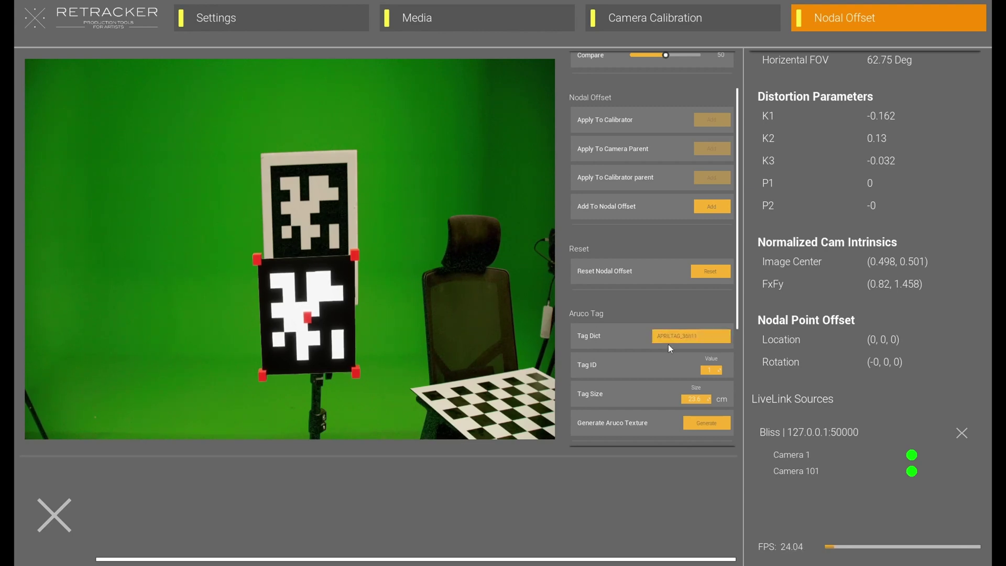
{"action": "left_click", "coordinate": [718, 338]}
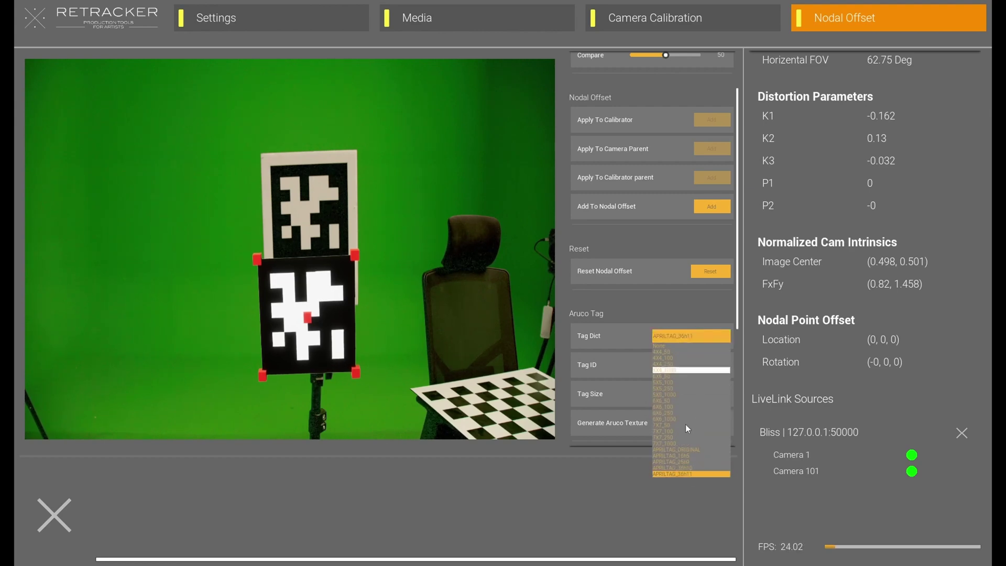
{"action": "left_click", "coordinate": [650, 511]}
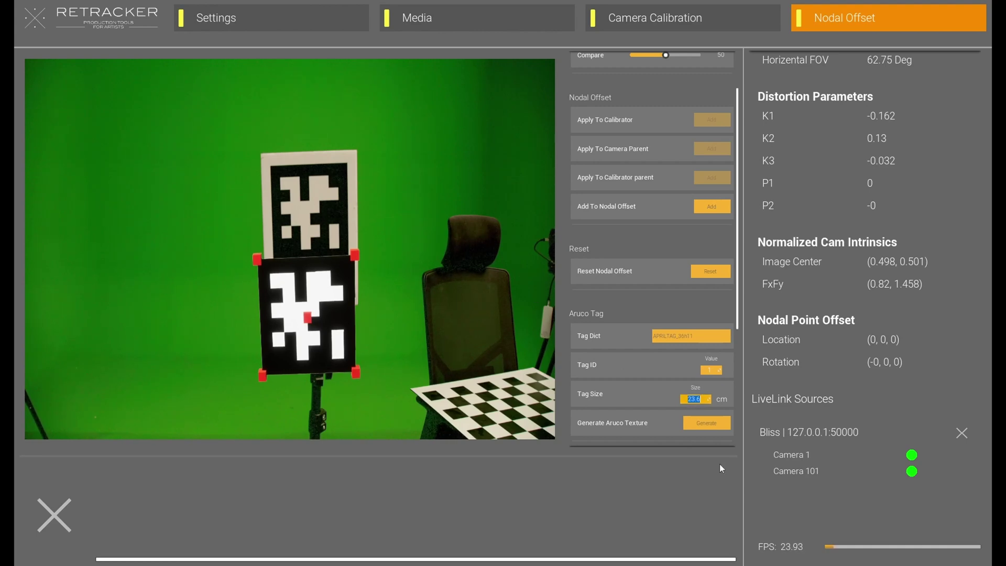
Set the Aruco tag size to 17.25 cm, generate the Aruco texture and check its preview
{"action": "type", "text": "178"}
{"action": "key", "text": "BackSpace"}
{"action": "type", "text": ".25"}
{"action": "left_click", "coordinate": [690, 426]}
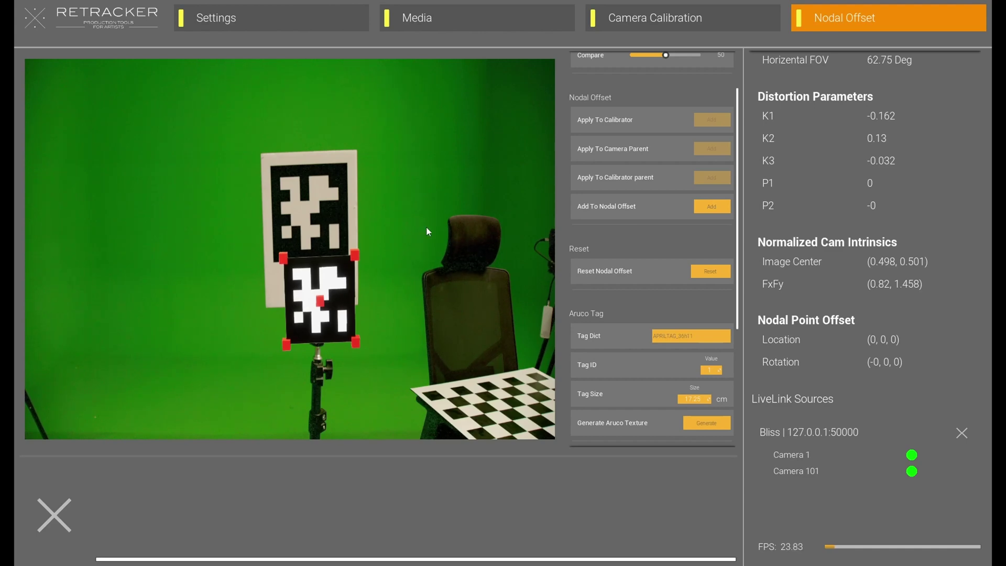
{"action": "scroll", "coordinate": [641, 295], "scroll_direction": "down", "scroll_amount": 2}
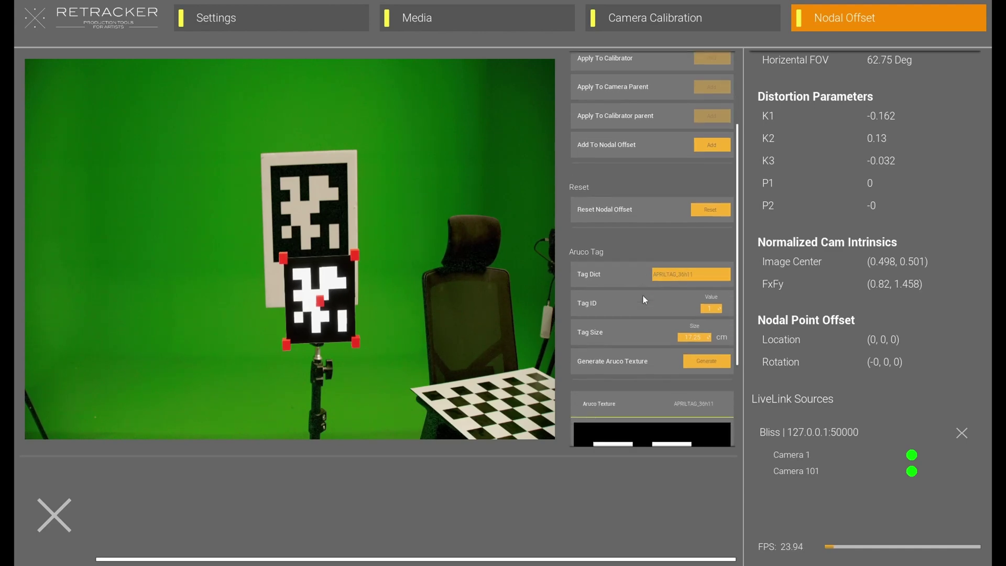
{"action": "scroll", "coordinate": [642, 294], "scroll_direction": "up", "scroll_amount": 2}
{"action": "scroll", "coordinate": [643, 297], "scroll_direction": "down", "scroll_amount": 7}
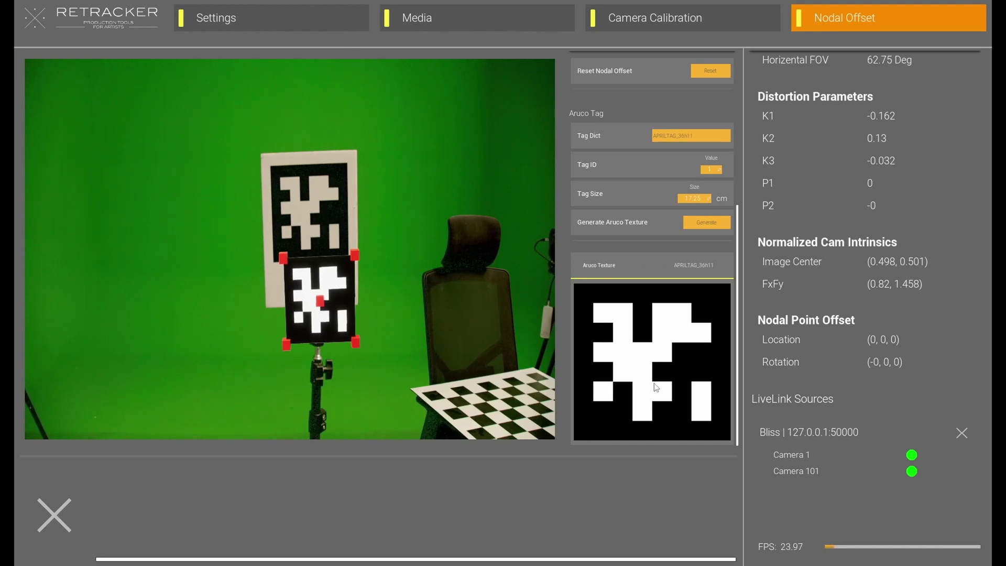
{"action": "scroll", "coordinate": [654, 385], "scroll_direction": "up", "scroll_amount": 8}
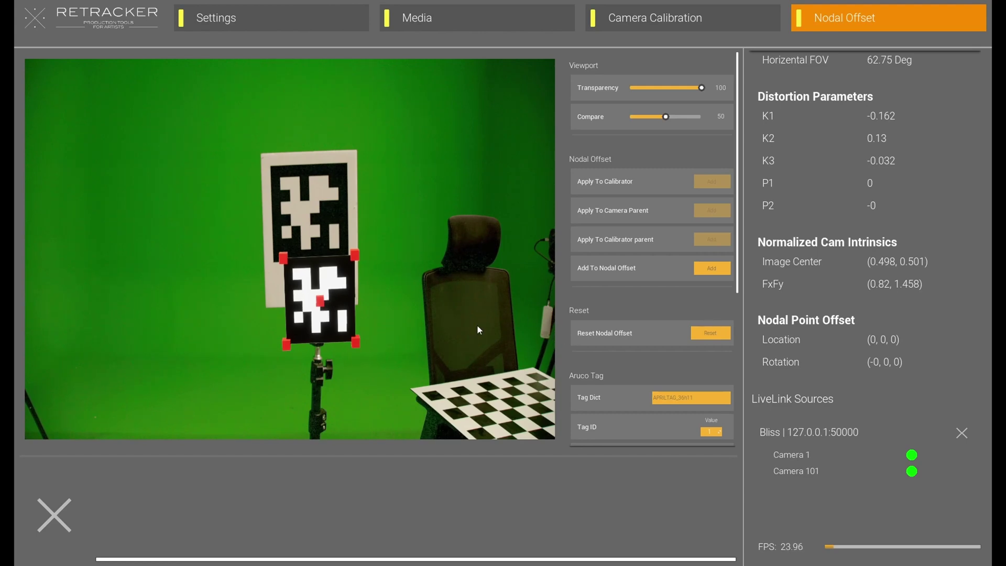
Capture a series of images of the April tag from varied camera positions, angles and distances across the frame
{"action": "left_click", "coordinate": [385, 278]}
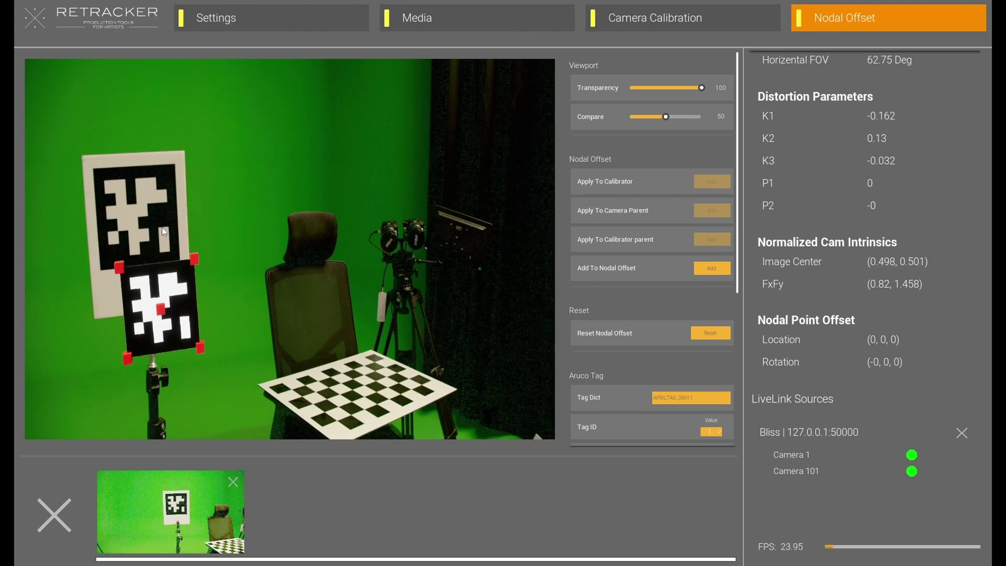
{"action": "left_click", "coordinate": [364, 385]}
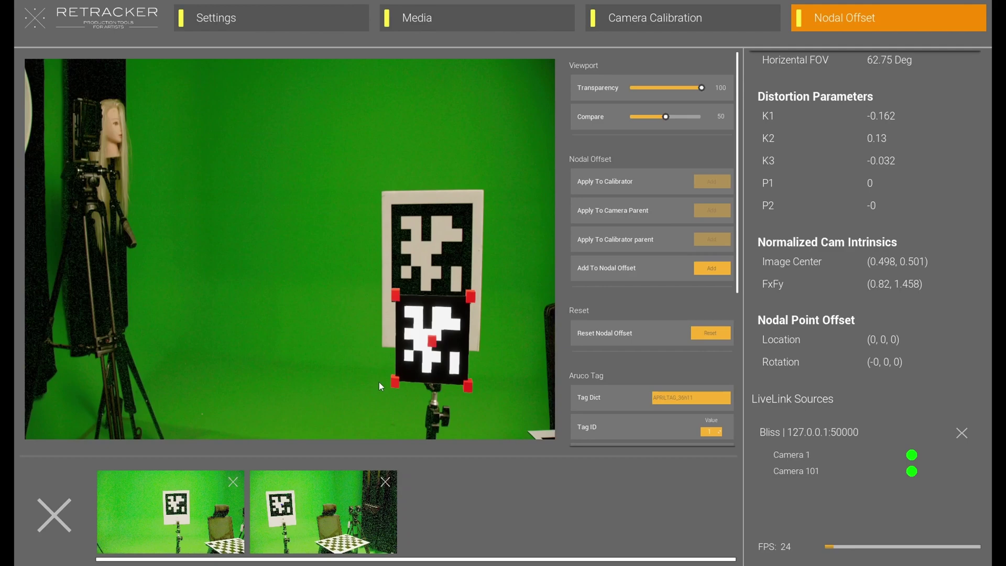
{"action": "left_click", "coordinate": [379, 381]}
{"action": "left_click", "coordinate": [379, 385]}
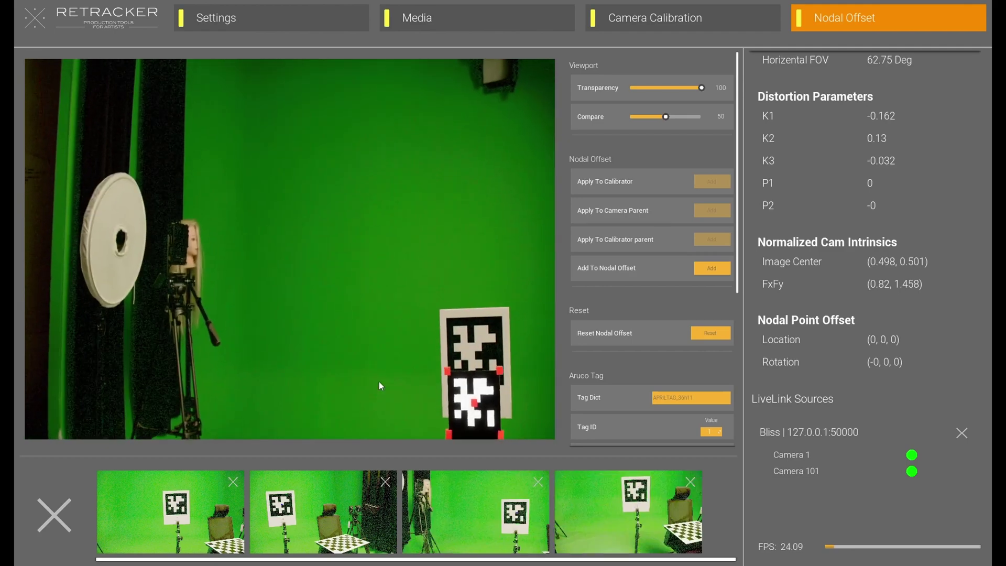
{"action": "left_click", "coordinate": [379, 386]}
{"action": "left_click", "coordinate": [379, 386]}
{"action": "left_click", "coordinate": [379, 386]}
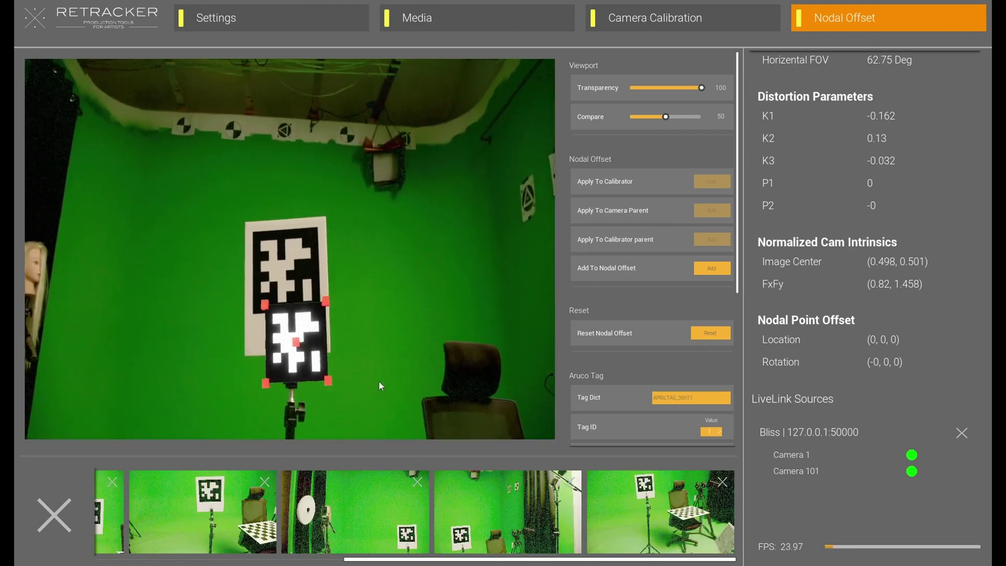
{"action": "left_click", "coordinate": [379, 384]}
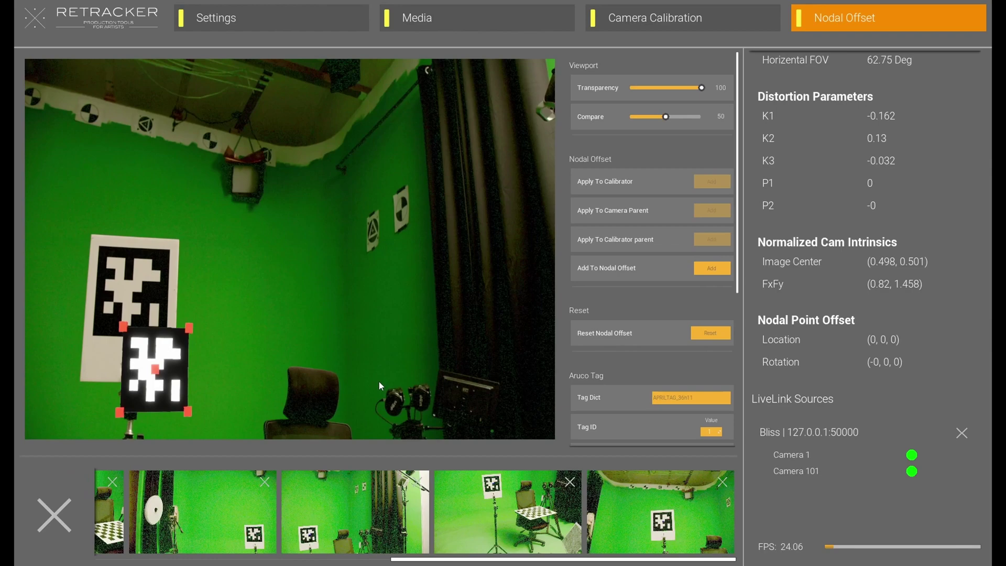
{"action": "left_click", "coordinate": [379, 384]}
{"action": "left_click", "coordinate": [379, 386]}
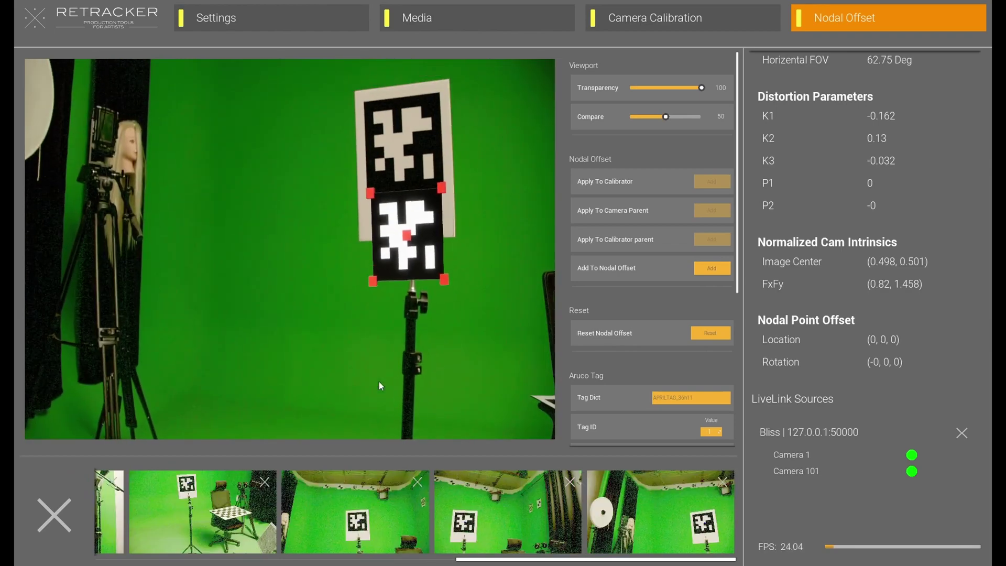
{"action": "left_click", "coordinate": [379, 385]}
{"action": "left_click", "coordinate": [379, 384]}
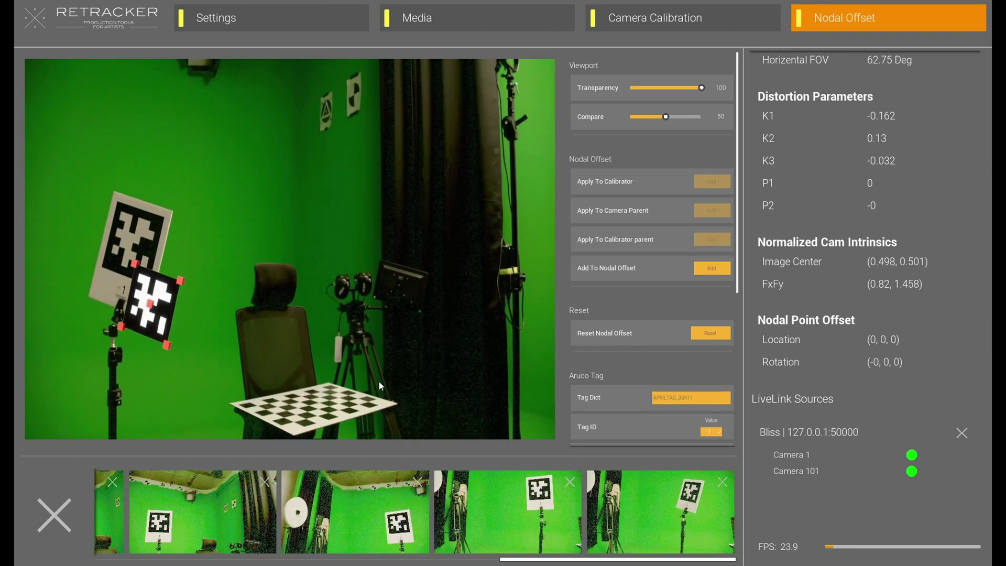
{"action": "left_click", "coordinate": [379, 384]}
{"action": "left_click", "coordinate": [379, 384]}
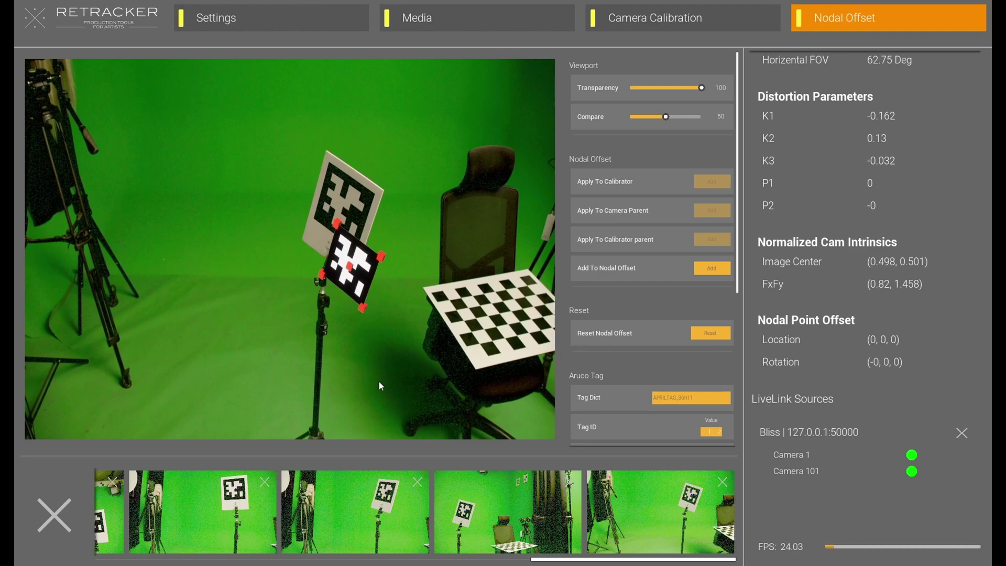
{"action": "left_click", "coordinate": [380, 385]}
{"action": "left_click", "coordinate": [379, 385]}
{"action": "left_click", "coordinate": [379, 382]}
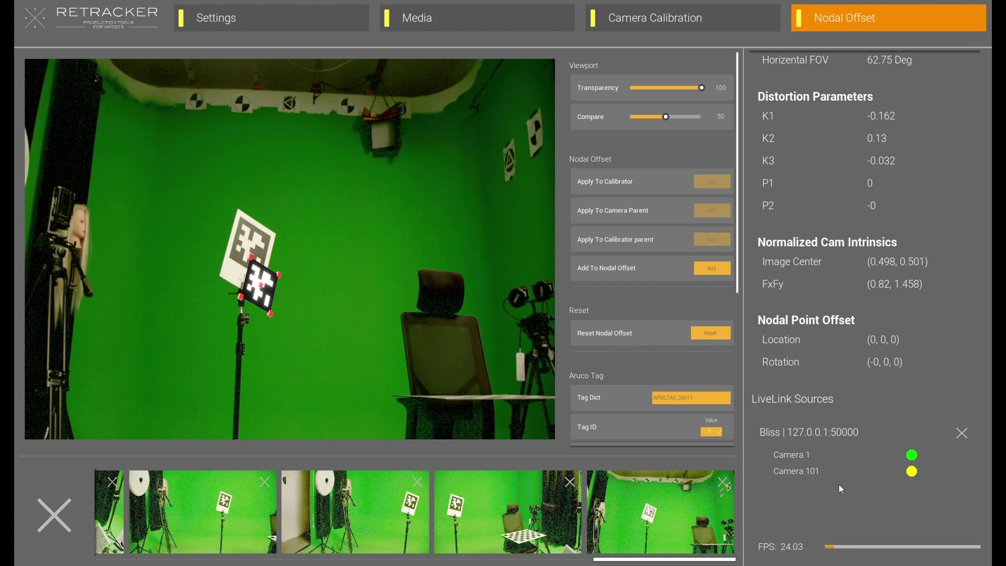
Replace the most recent tag capture and add the captured set to the nodal offset
{"action": "left_click", "coordinate": [723, 482]}
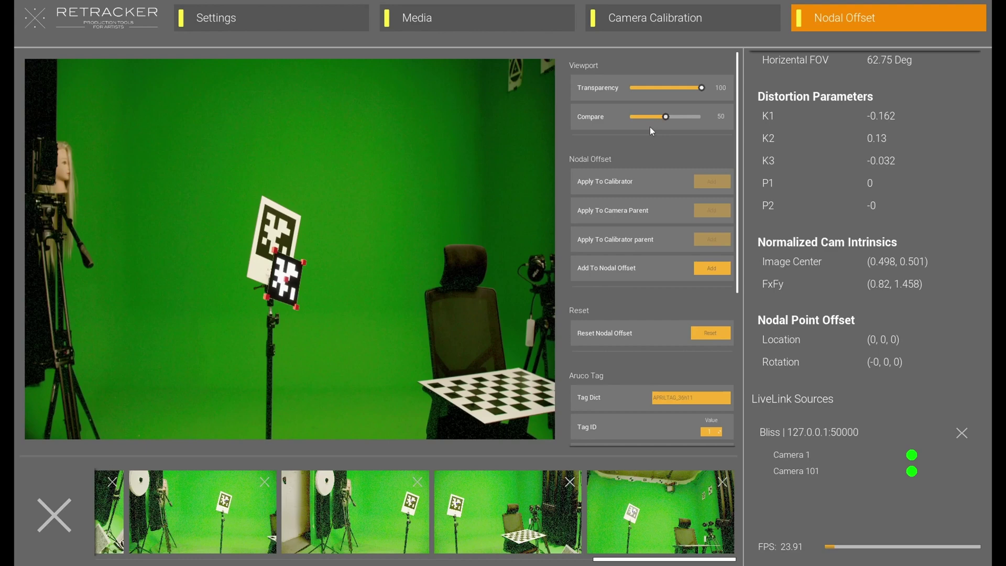
{"action": "left_click", "coordinate": [710, 268]}
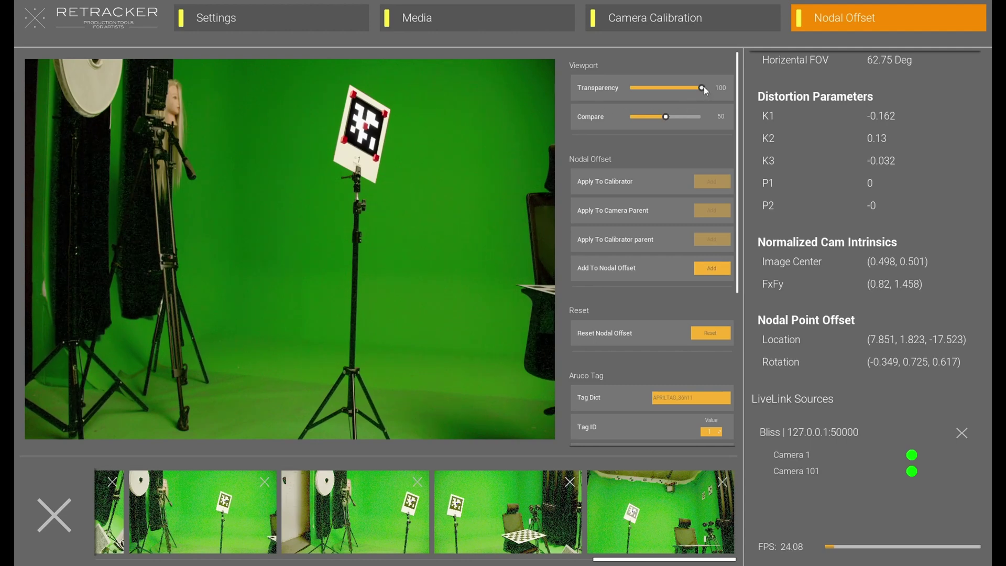
Check the tag overlay's alignment using Transparency at 100 and Compare at about 55, and review the lens data
{"action": "mouse_move", "coordinate": [703, 88]}
{"action": "left_mouse_down"}
{"action": "mouse_move", "coordinate": [603, 89]}
{"action": "mouse_move", "coordinate": [702, 88]}
{"action": "left_mouse_up"}
{"action": "left_click_drag", "start_coordinate": [665, 118], "coordinate": [712, 86]}
{"action": "scroll", "coordinate": [832, 192], "scroll_direction": "up", "scroll_amount": 5}
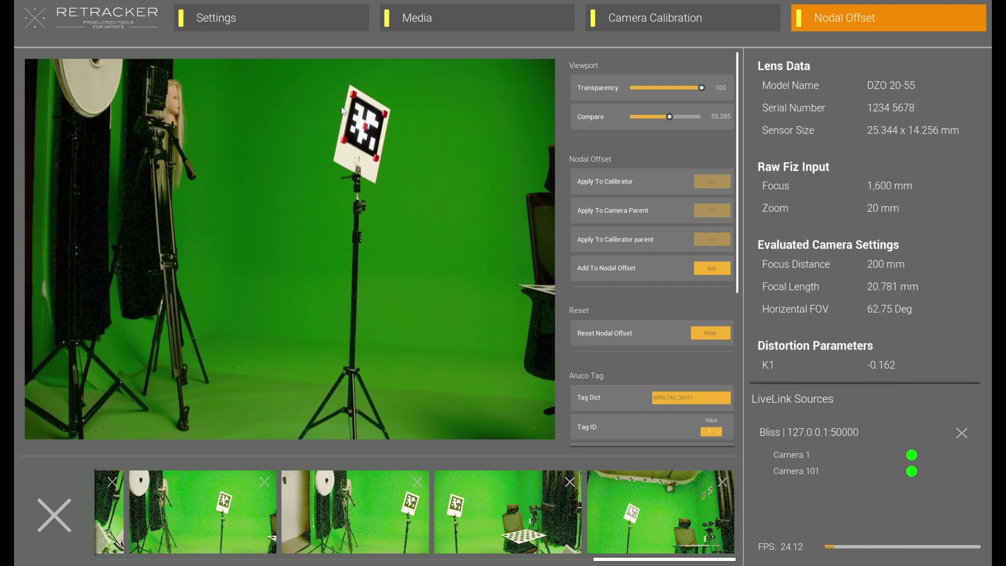
Export the calibrated lens as the Unreal Engine Lens File DZO 20-55.ulens in the _Calibration folder
{"action": "left_click", "coordinate": [246, 21]}
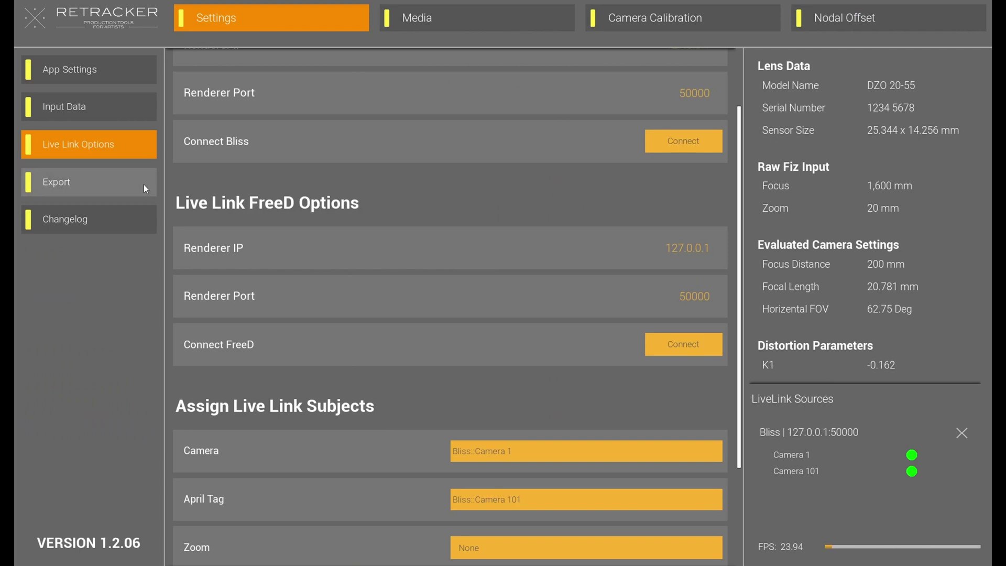
{"action": "left_click", "coordinate": [121, 182]}
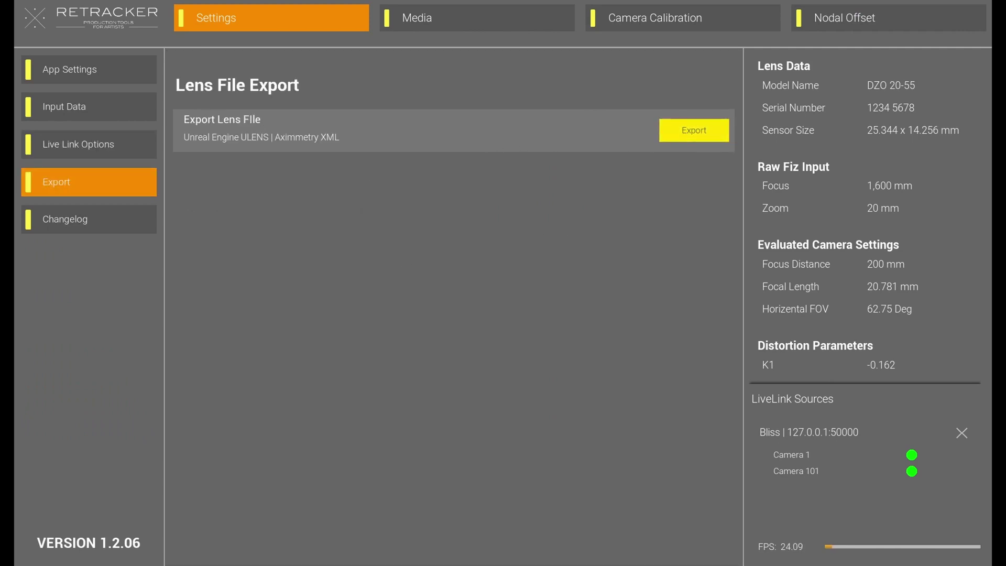
{"action": "left_click_drag", "start_coordinate": [453, 121], "coordinate": [578, 136]}
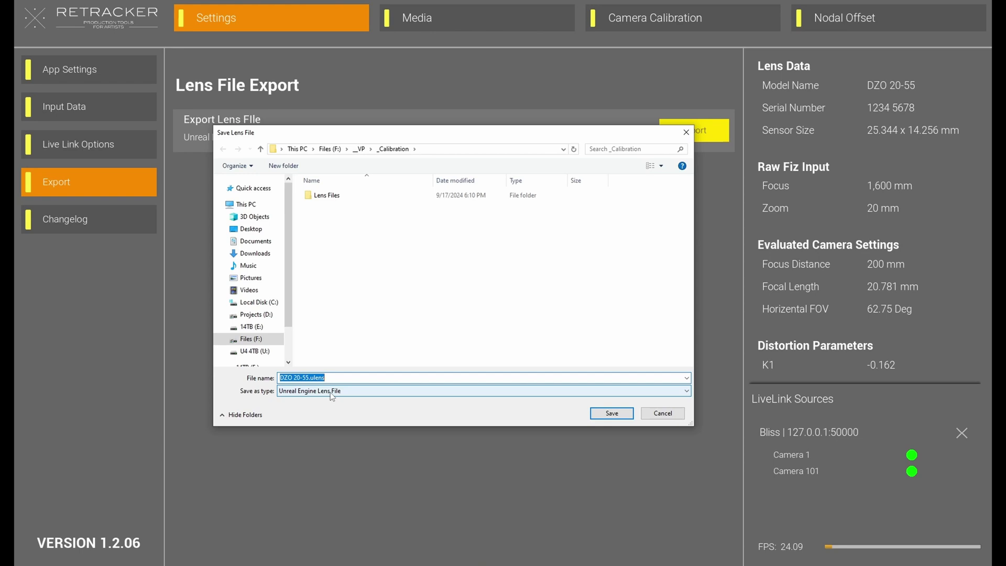
{"action": "left_click", "coordinate": [684, 393]}
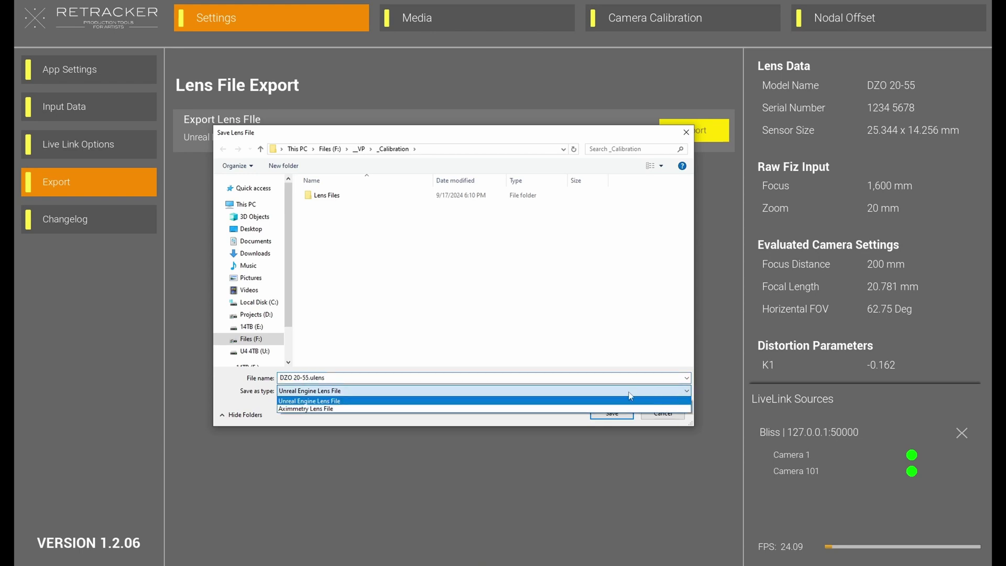
{"action": "left_click", "coordinate": [336, 409]}
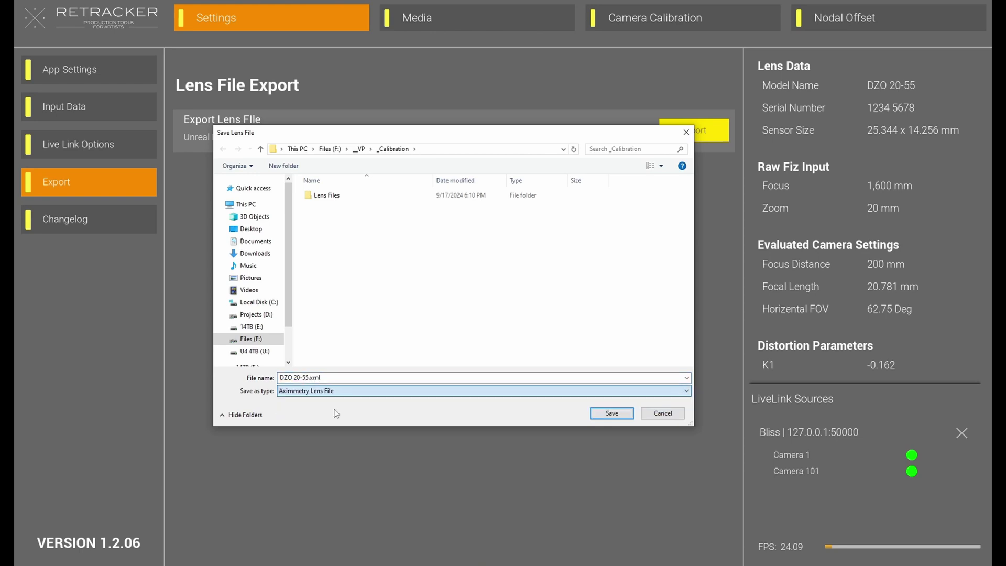
{"action": "left_click", "coordinate": [454, 396]}
{"action": "left_click", "coordinate": [359, 401]}
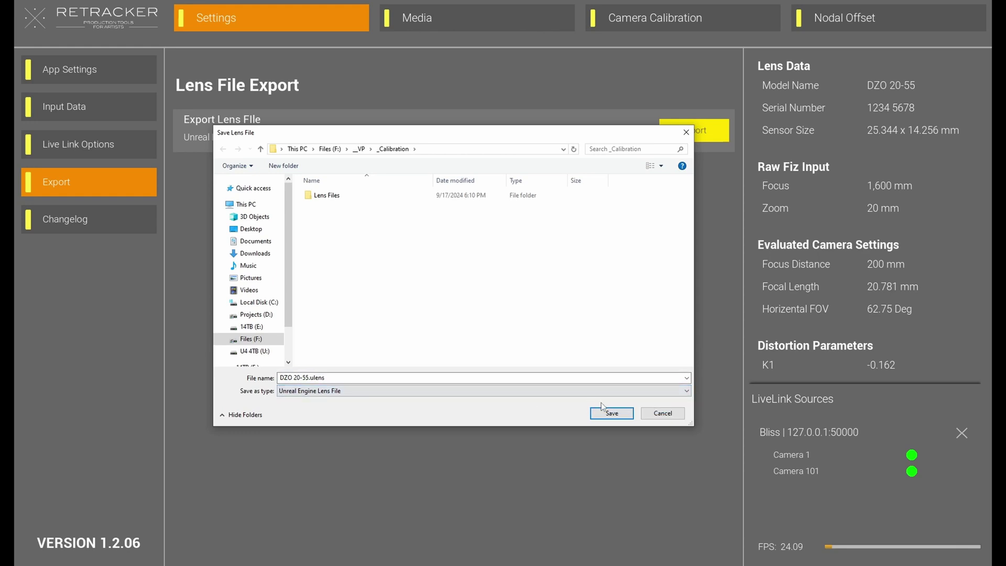
{"action": "left_click", "coordinate": [611, 414]}
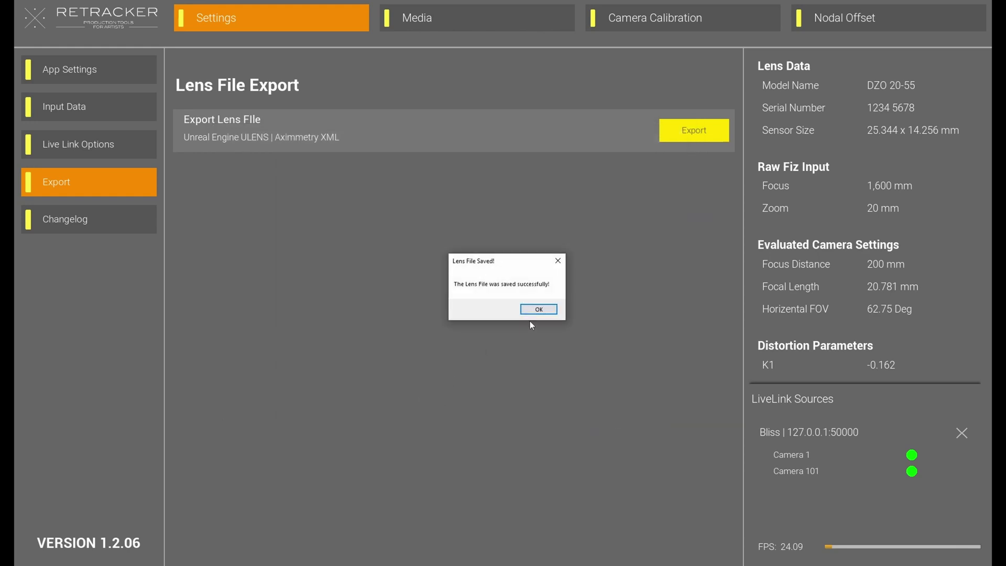
{"action": "left_click", "coordinate": [539, 309]}
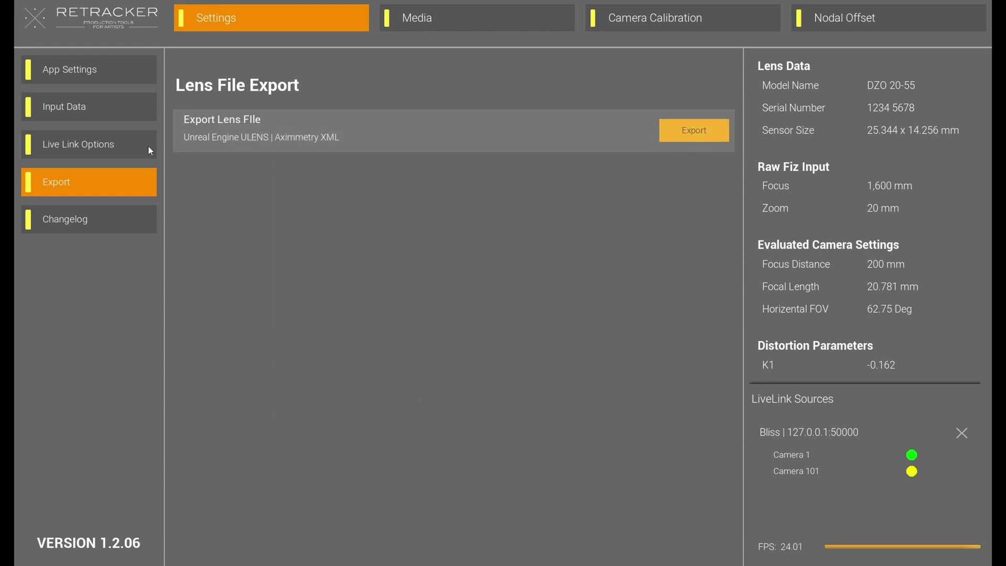
Save the project in the _Calibration folder as a REtracker Save File named Something
{"action": "left_click", "coordinate": [99, 73]}
{"action": "left_click", "coordinate": [696, 258]}
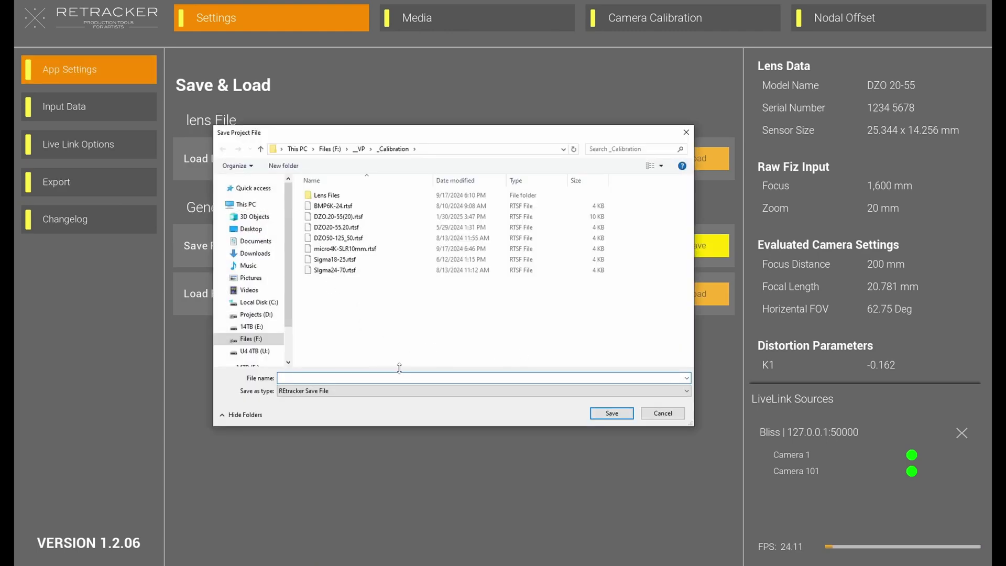
{"action": "type", "text": "Some"}
{"action": "type", "text": "thing"}
{"action": "key", "text": "Return"}
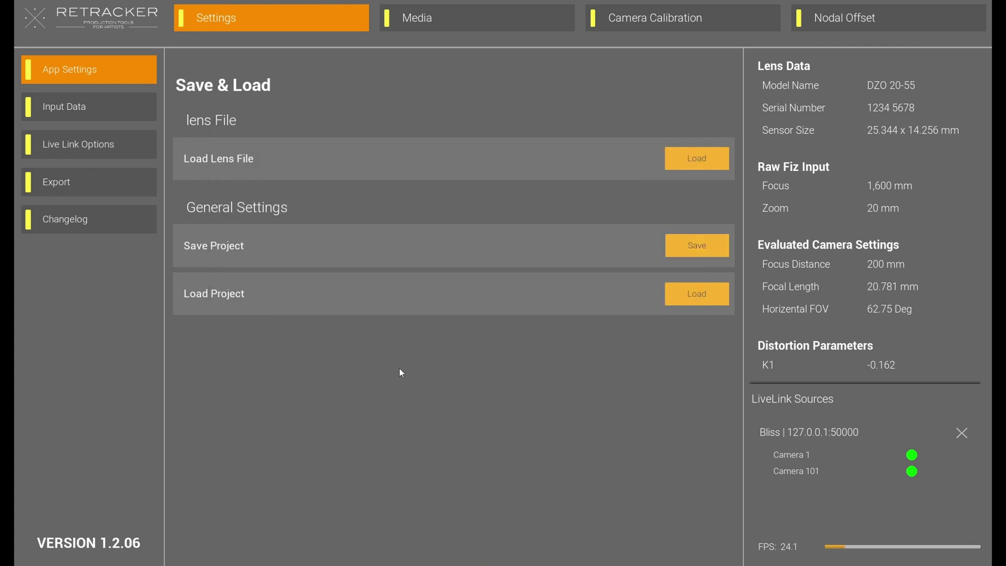